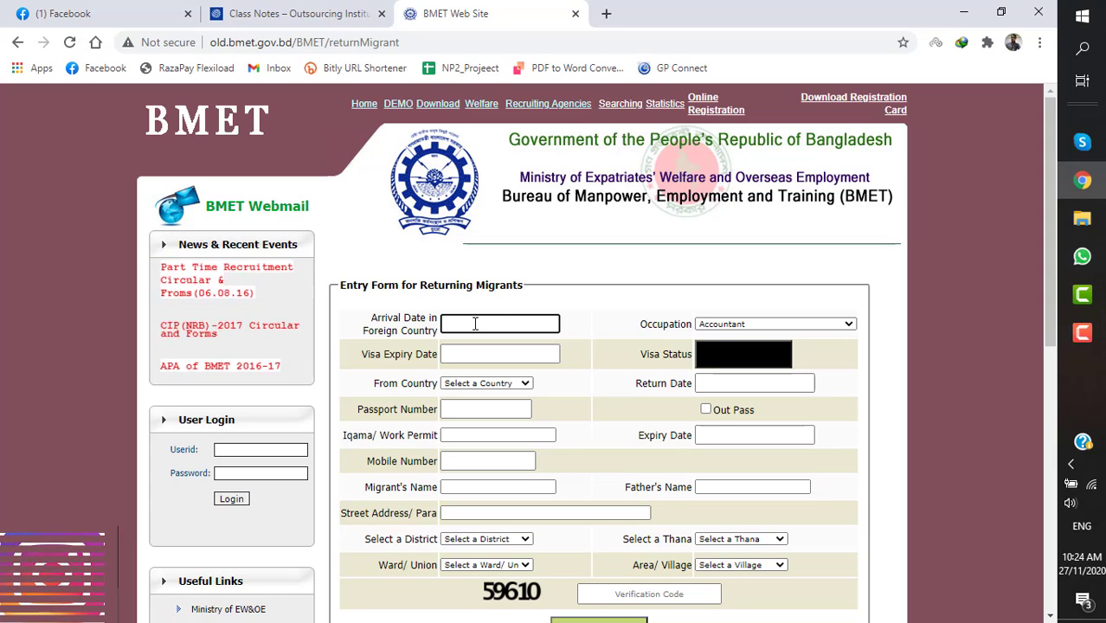
- Enter arrival date 27-Mar-2020 and visa expiry date 2020-05-15
text(27-M)
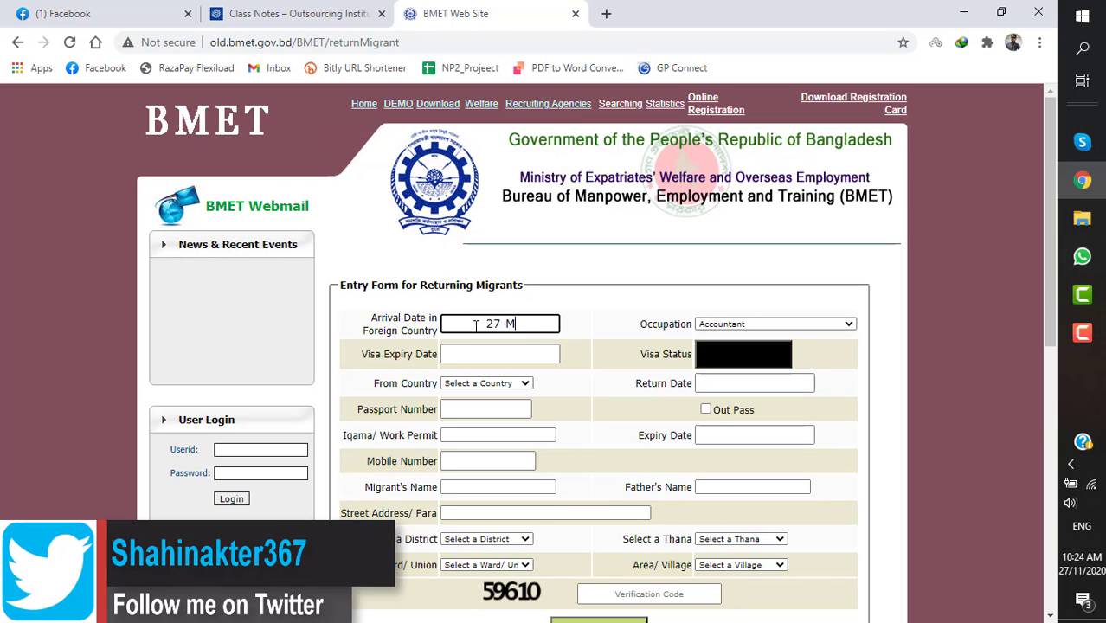
text(ar-20)
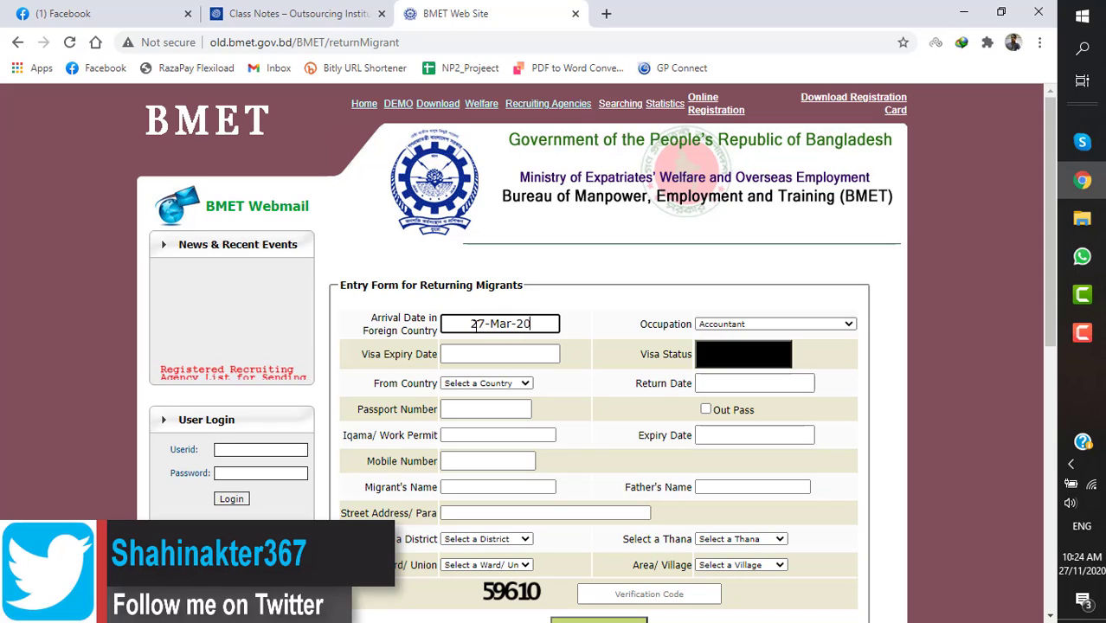
text(20)
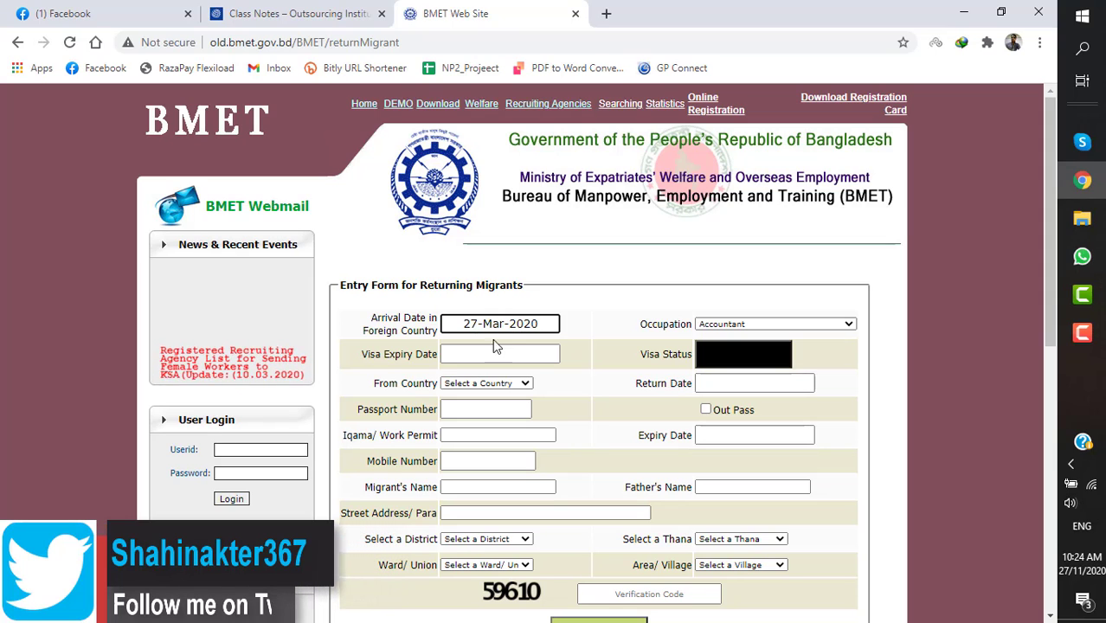
click(499, 354)
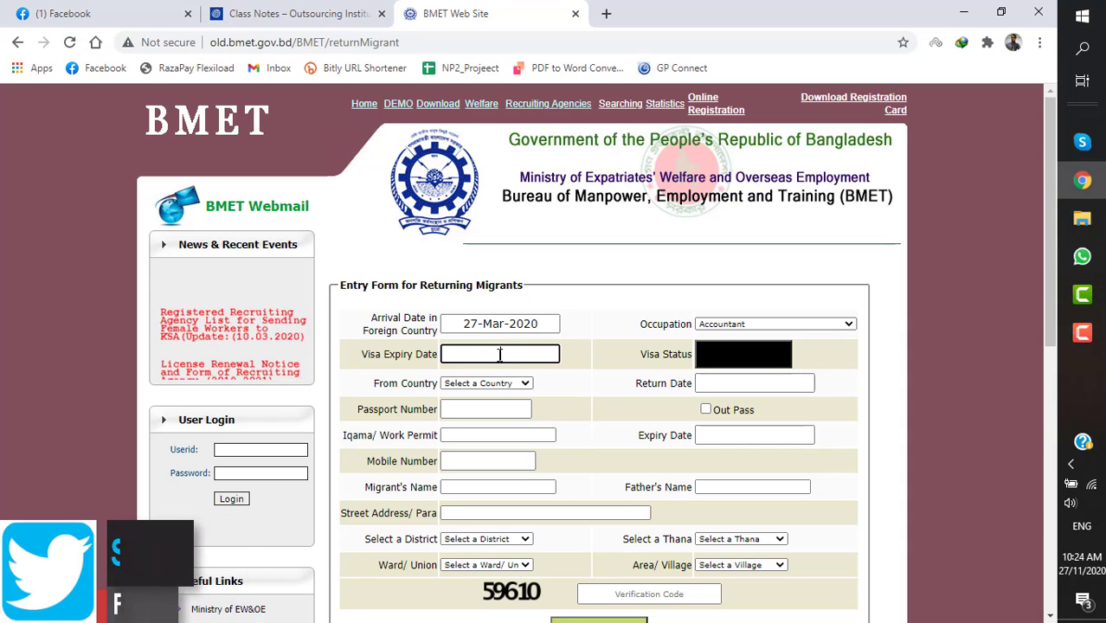
text(202)
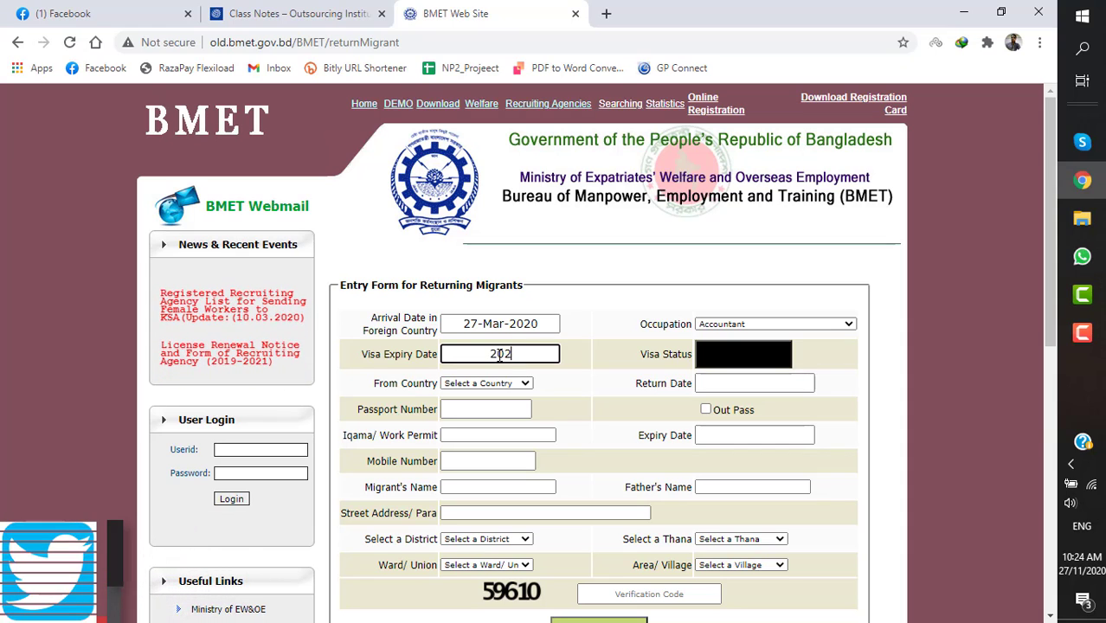
text(0-)
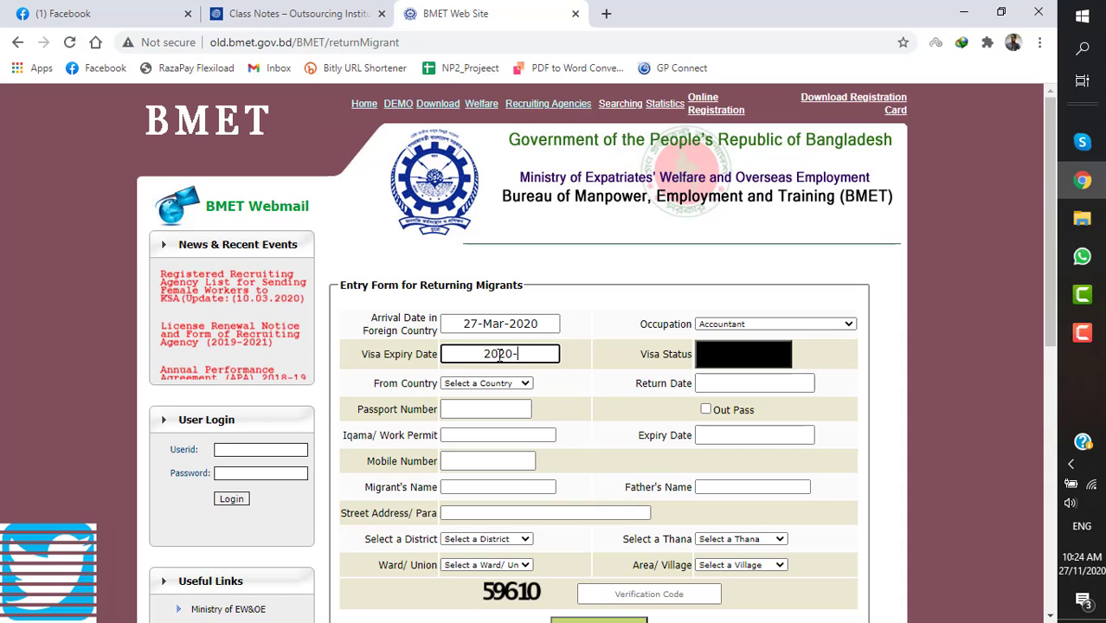
text(05)
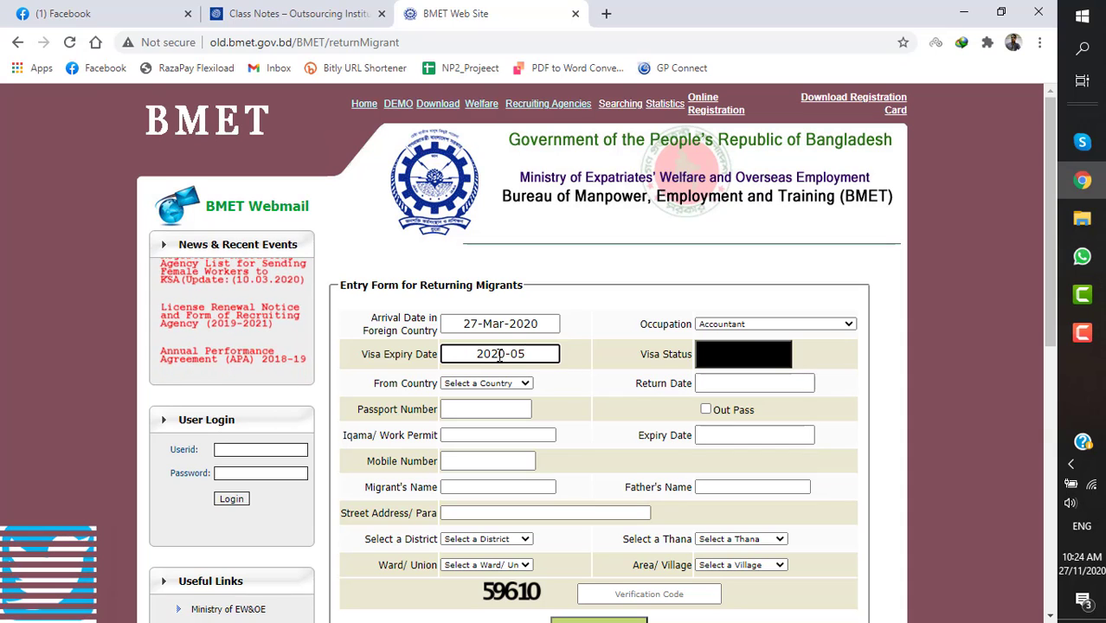
text(-15)
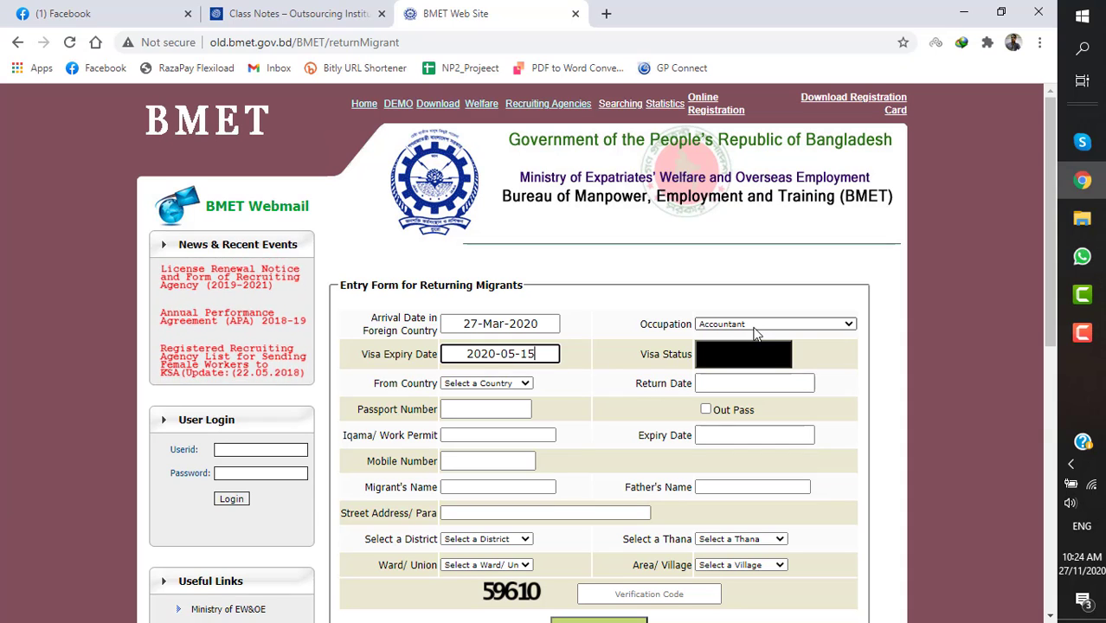
- Choose Construction Worker as the occupation
click(803, 325)
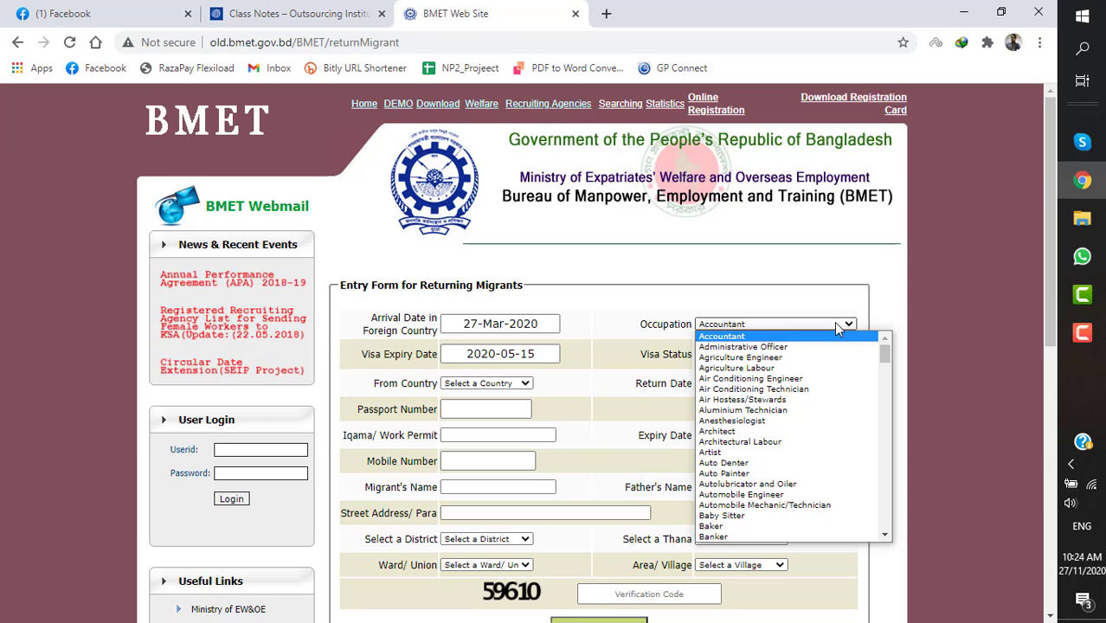
key(c)
key(c)
key(c)
key(c)
key(c)
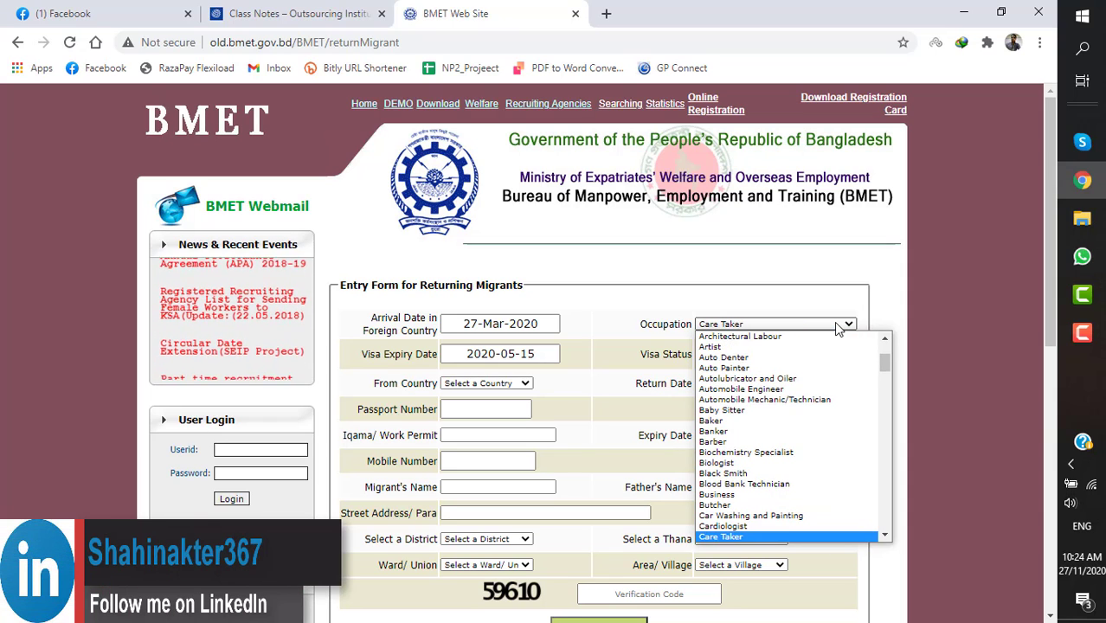
key(c)
key(c)
key(c)
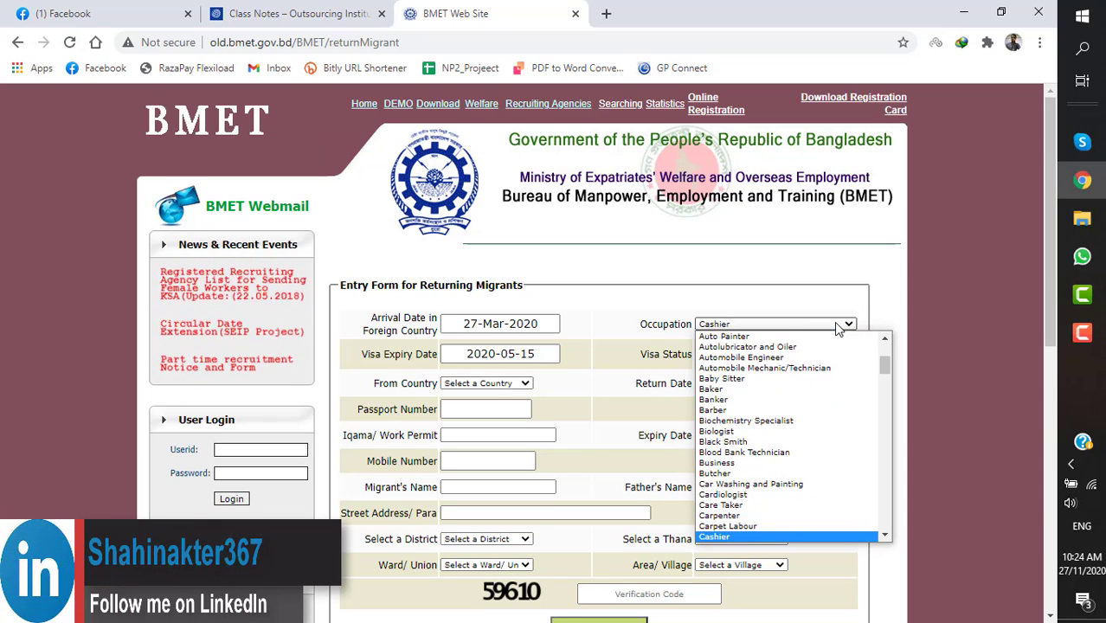
key(c)
key(c)
key(c)
key(c)
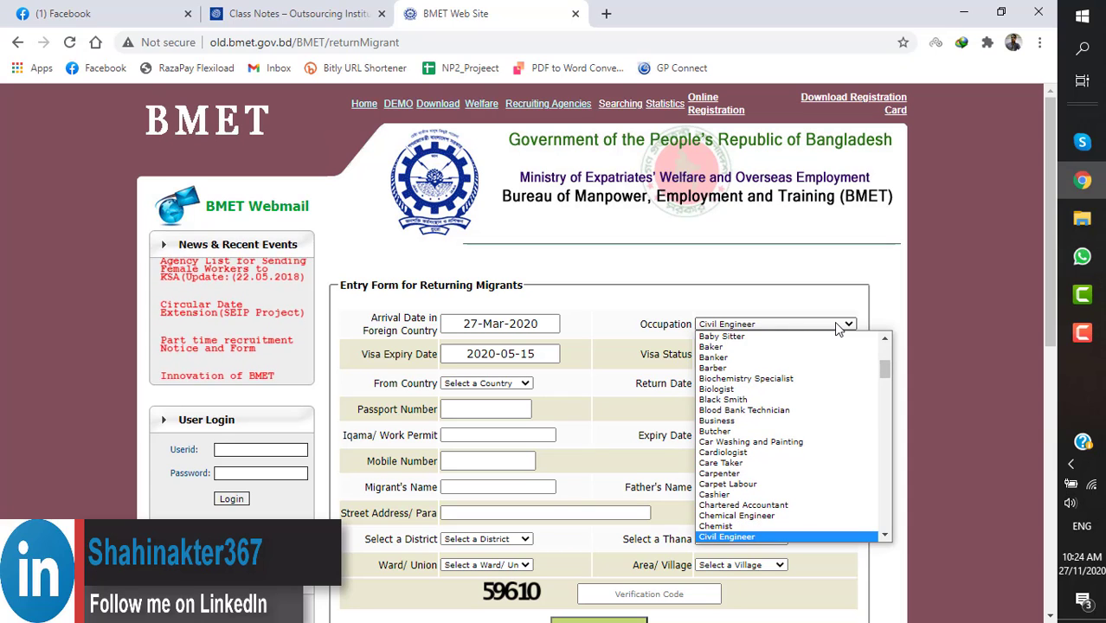
key(c)
key(c)
key(c)
key(c)
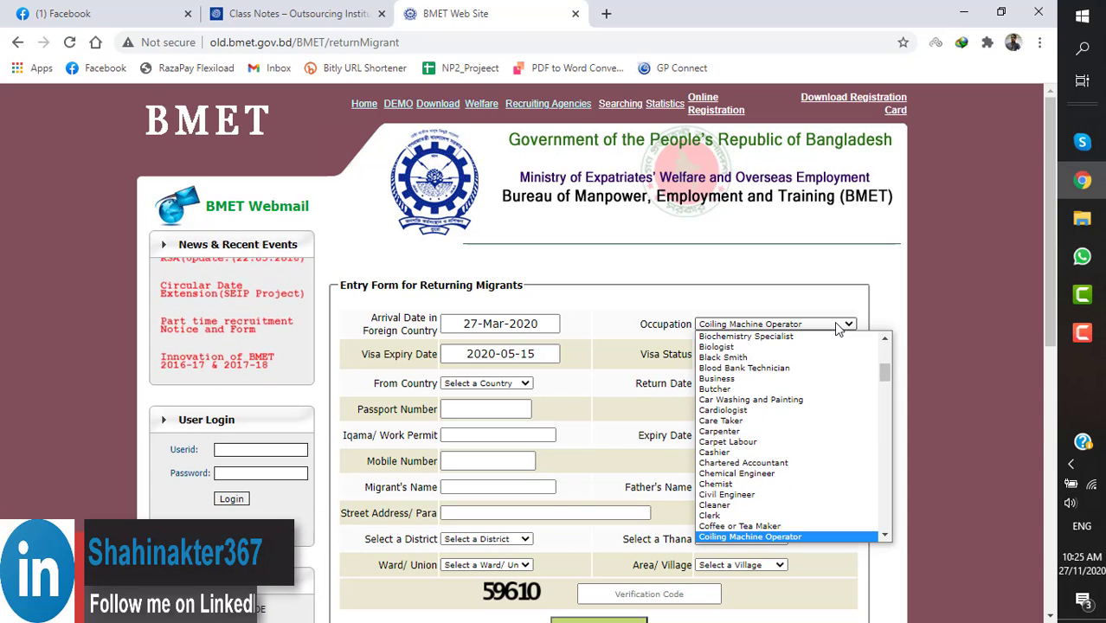
key(c)
key(c)
key(c)
key(c)
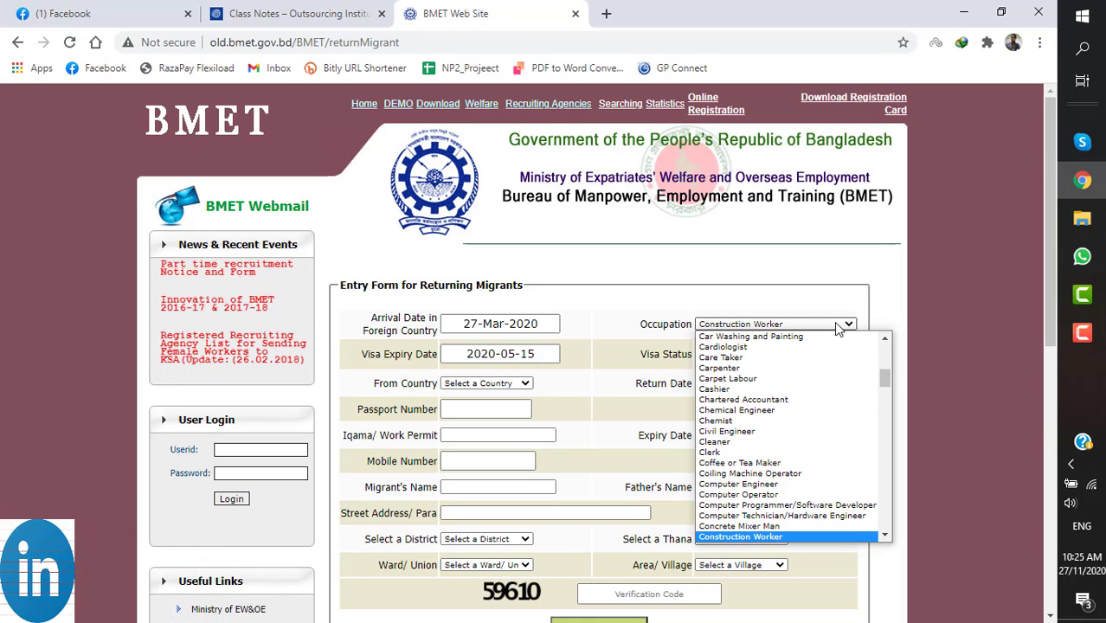
click(838, 327)
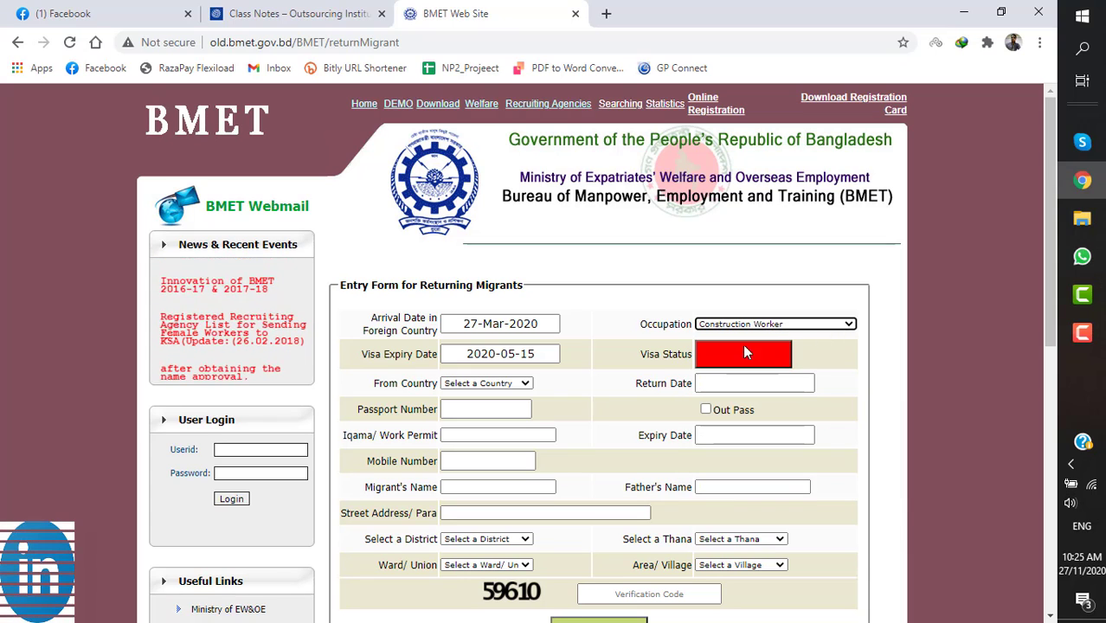
- Select Malaysia as the country the migrant returned from
click(520, 386)
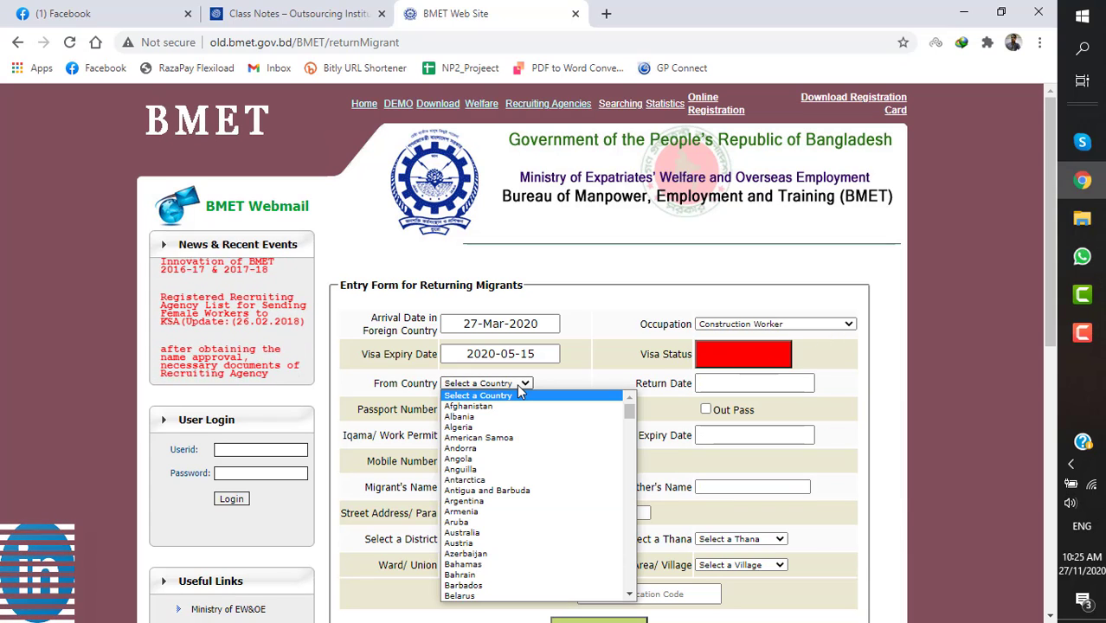
key(m)
key(m)
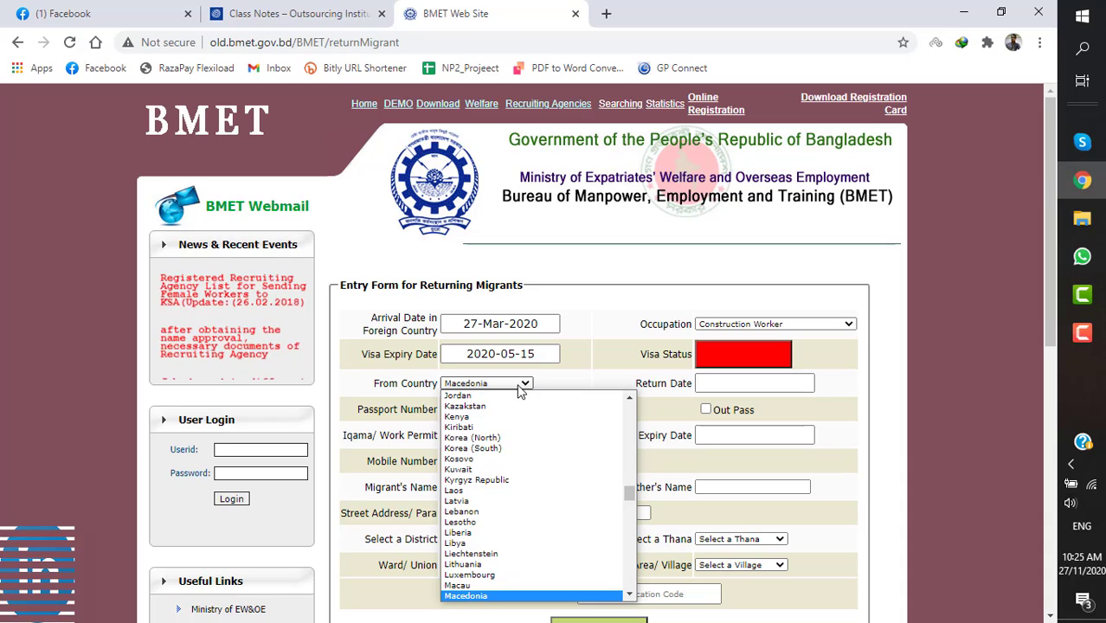
key(m)
key(m)
key(m)
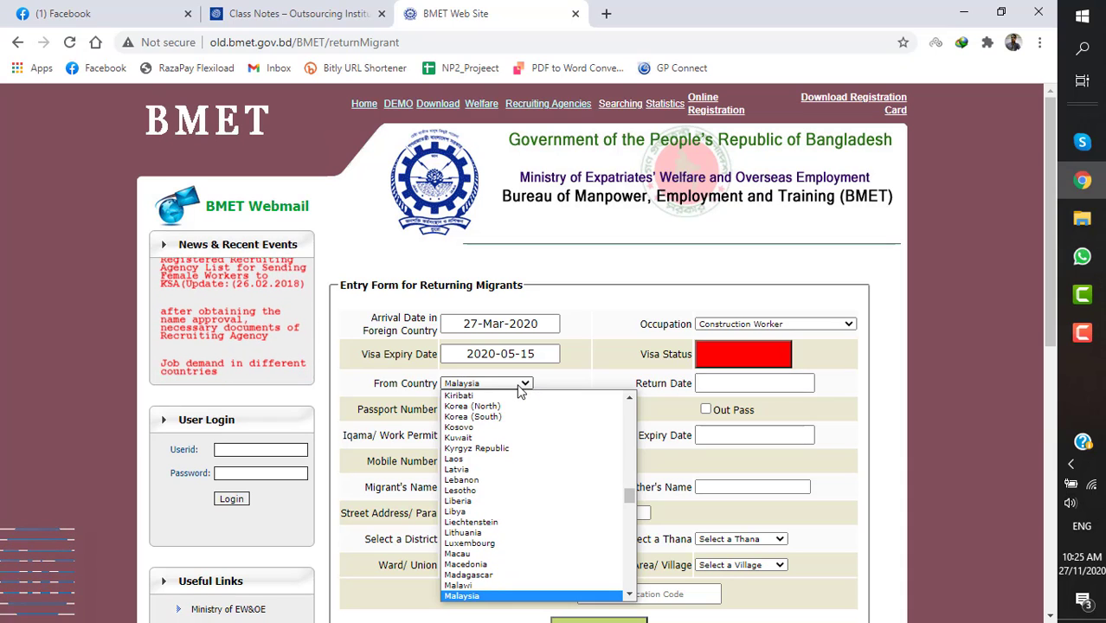
key(Return)
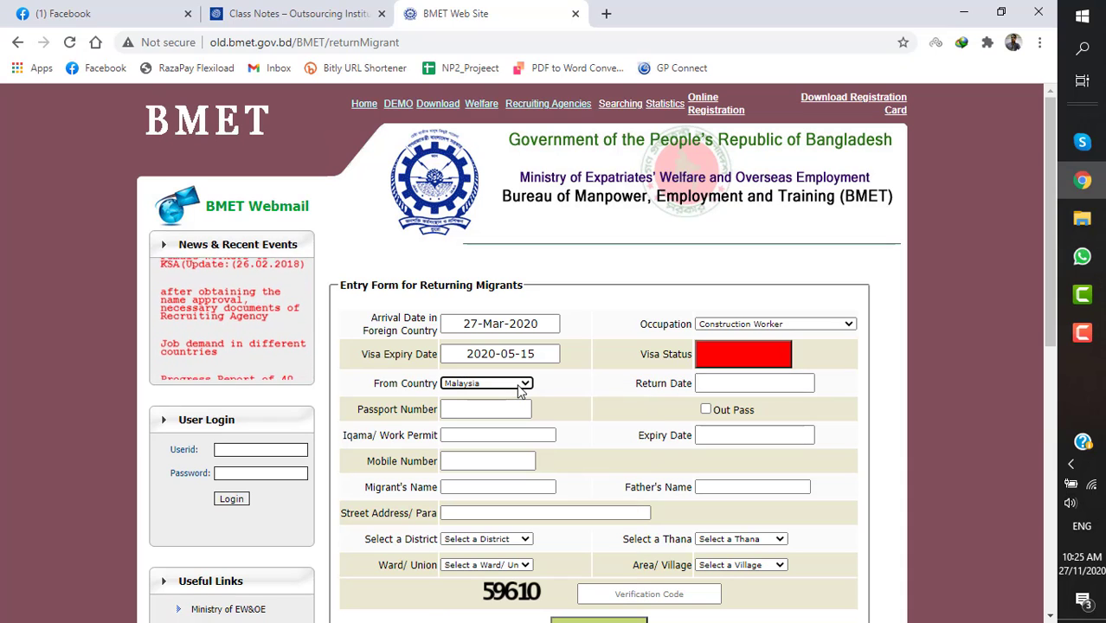
- Enter 28-Aug-2020 as the return date
click(748, 382)
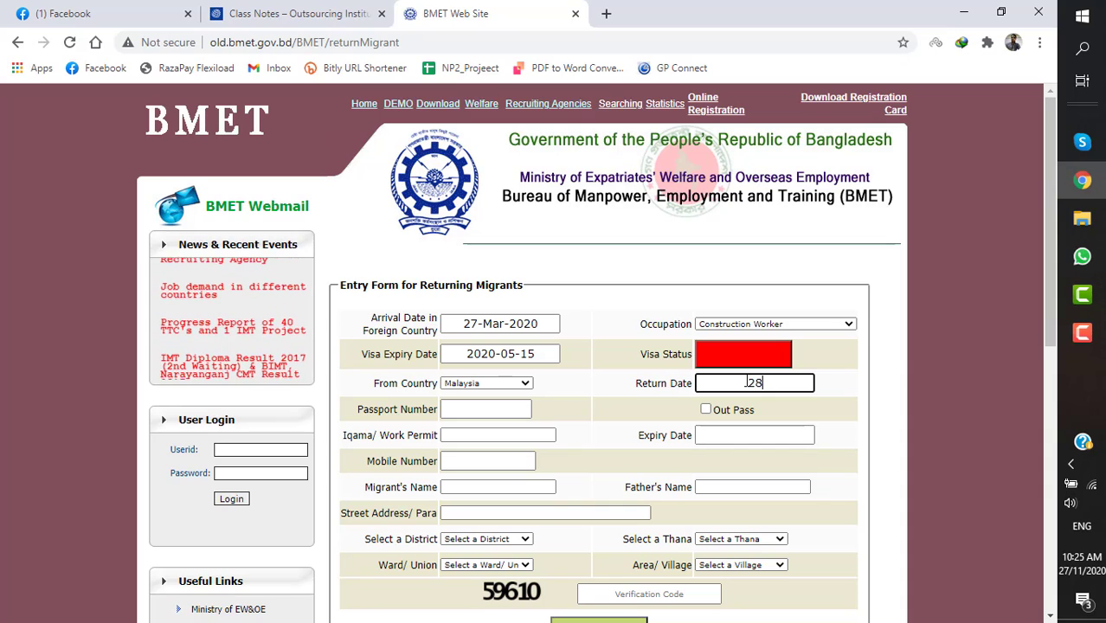
text(28-)
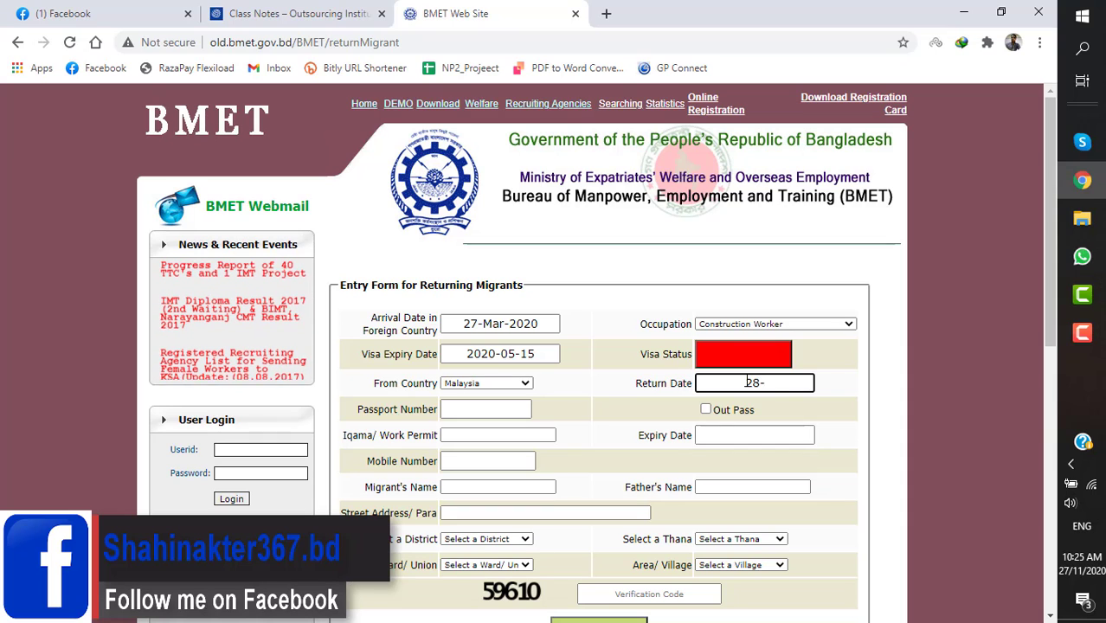
text(Aug-)
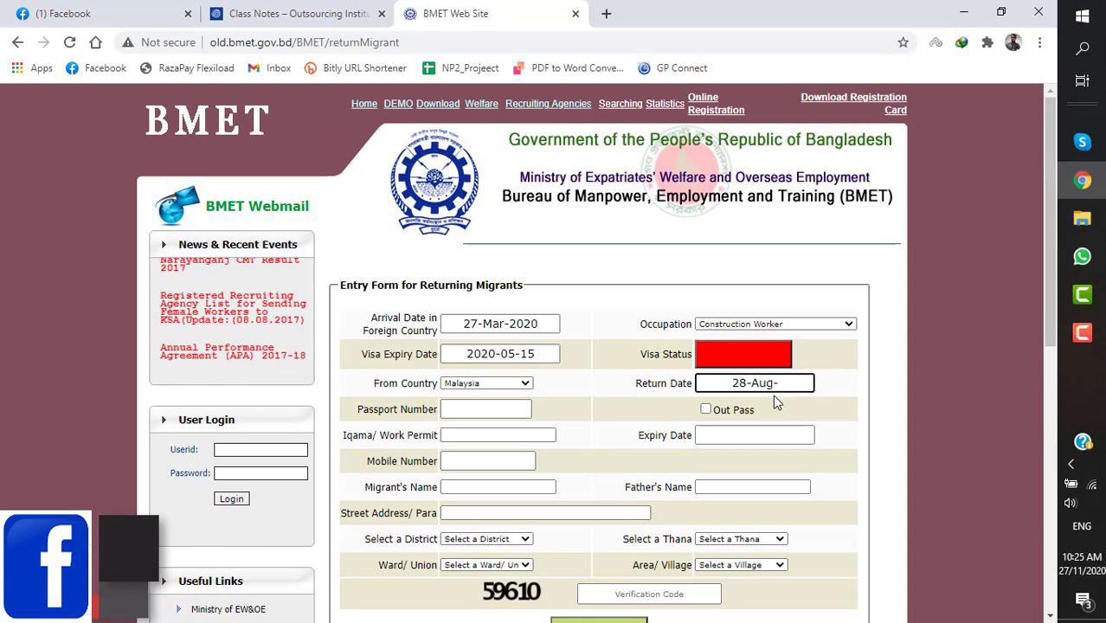
text(2020)
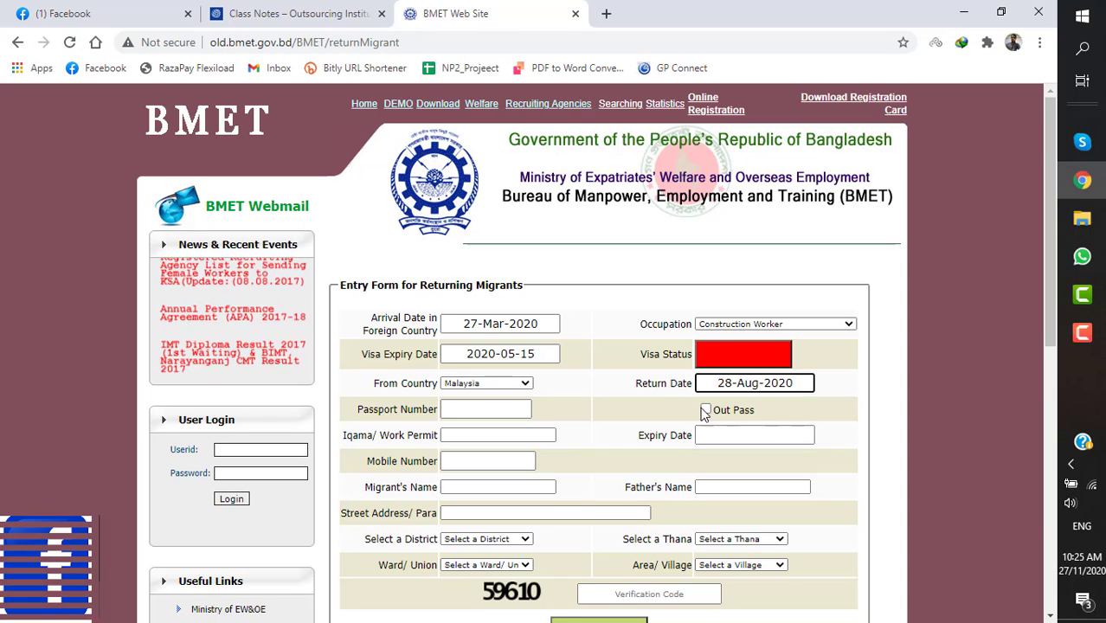
- Leave the out pass unchecked and enter the migrant's passport number, triggering a 'passport already exists' alert
scroll(699, 407, down, 1)
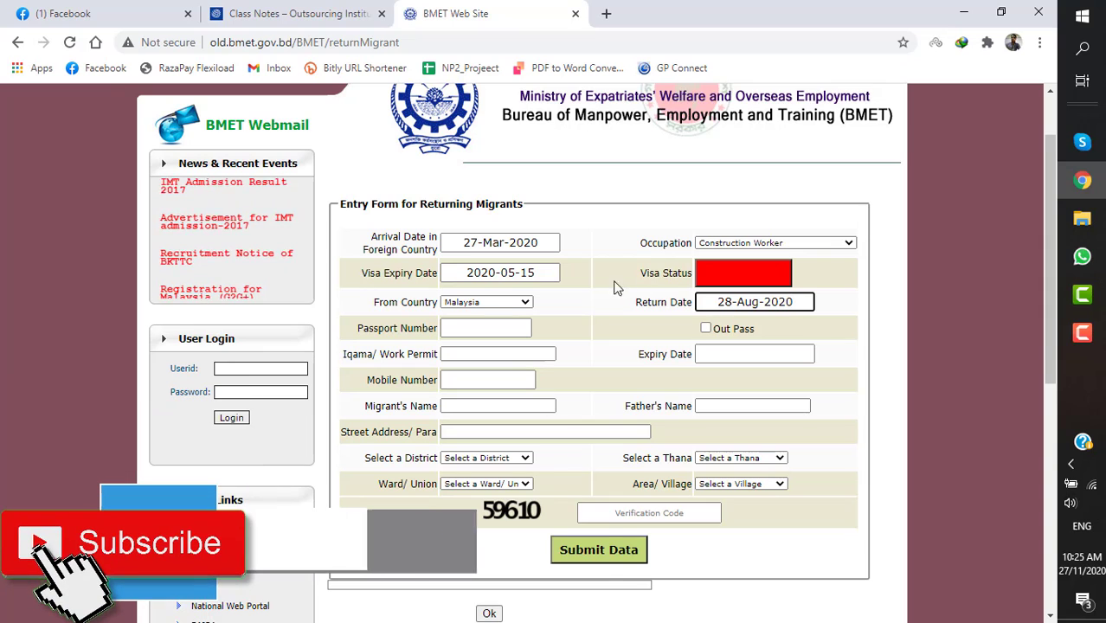
click(706, 329)
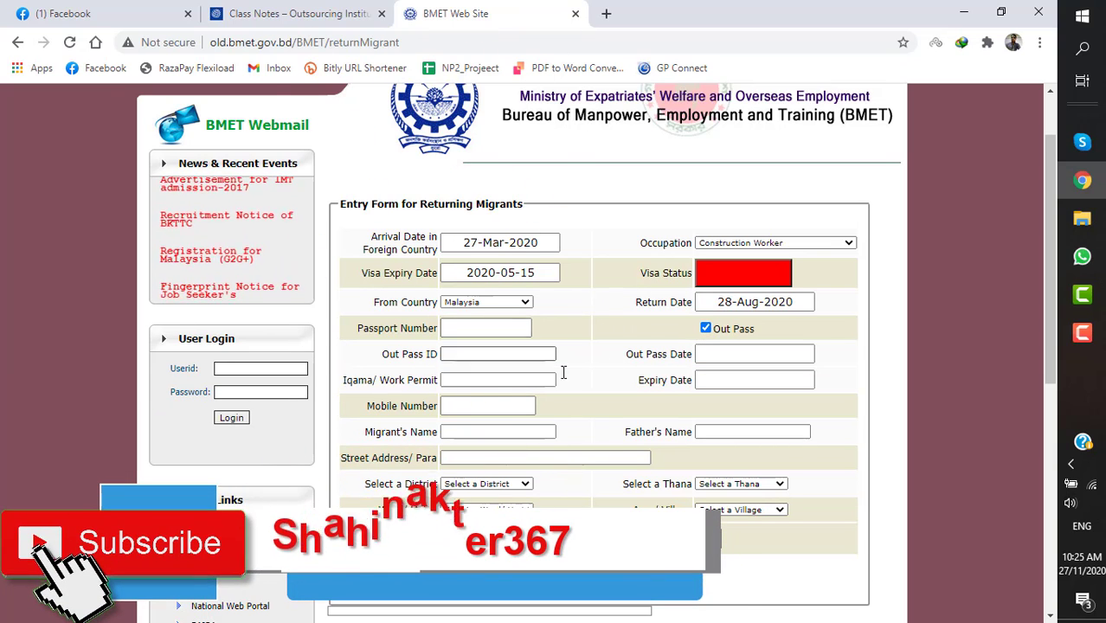
click(706, 329)
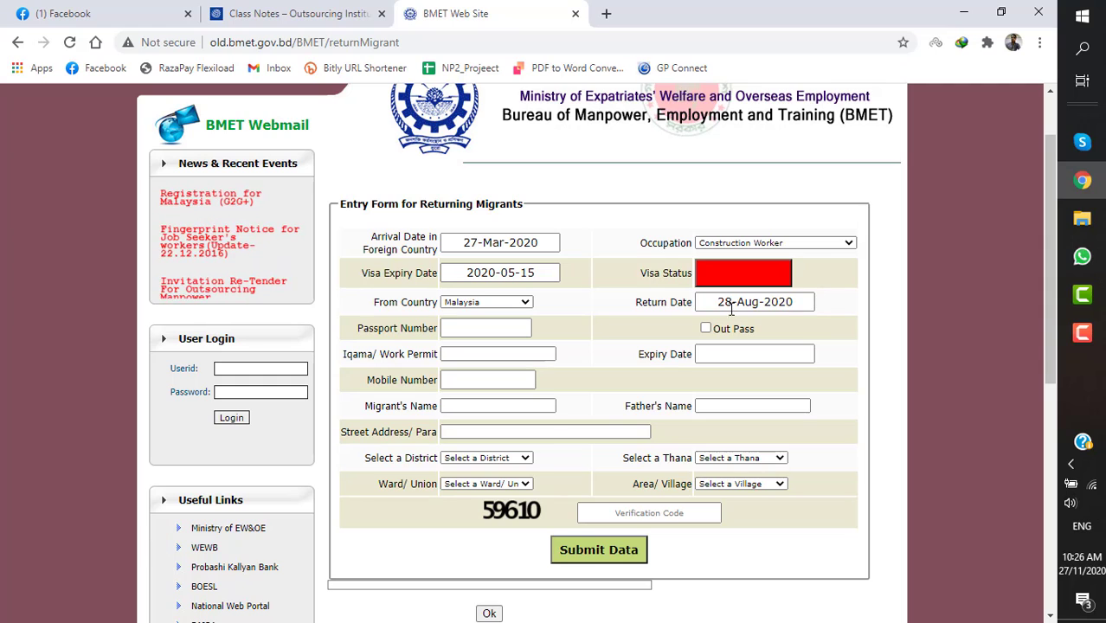
click(731, 310)
click(508, 328)
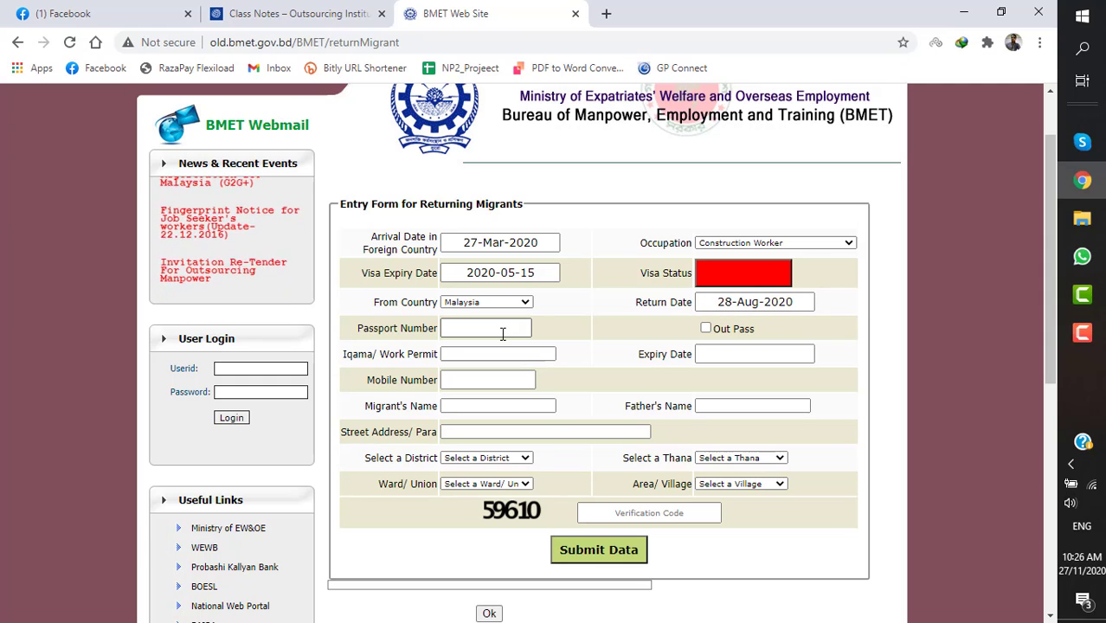
click(502, 332)
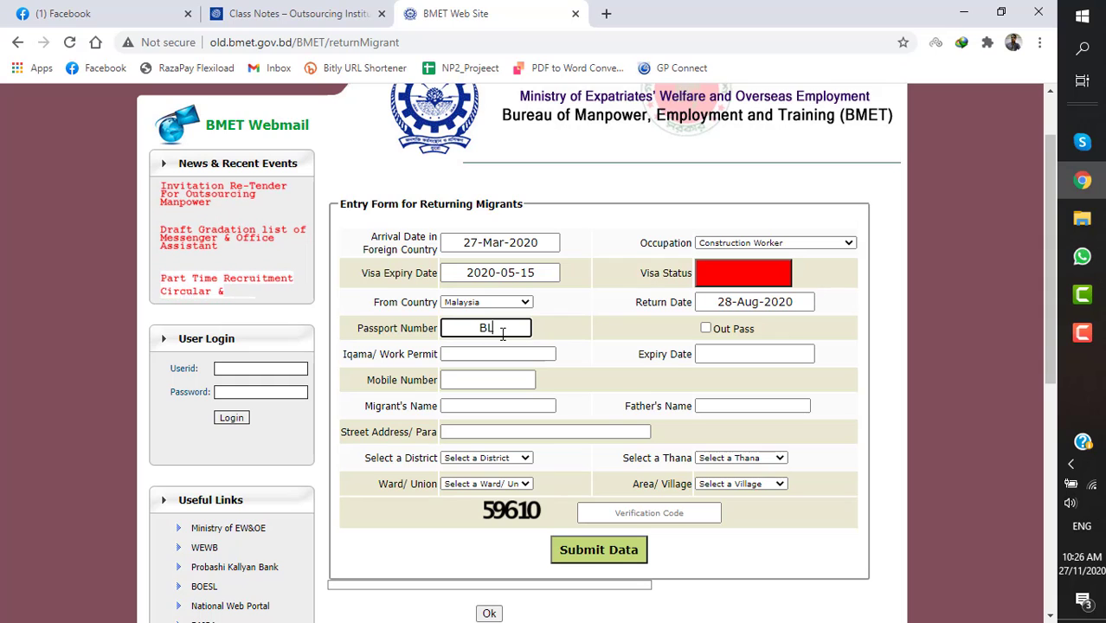
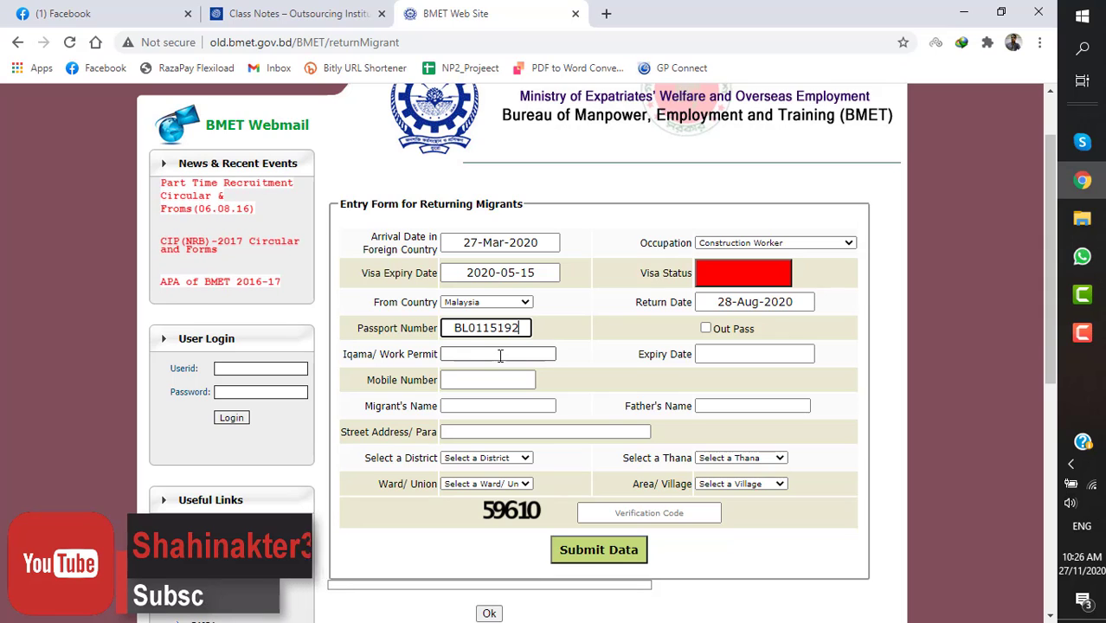
click(501, 355)
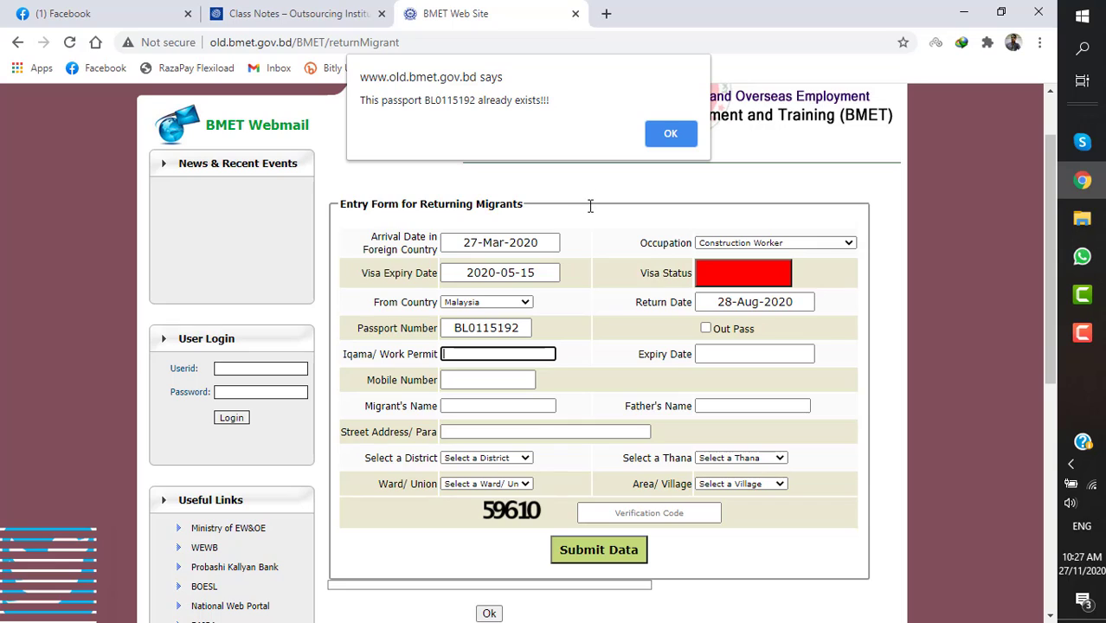
- Dismiss the duplicate-passport alert, enter the Iqama/work permit number, and set permit expiry 15-Mar-2020
click(667, 133)
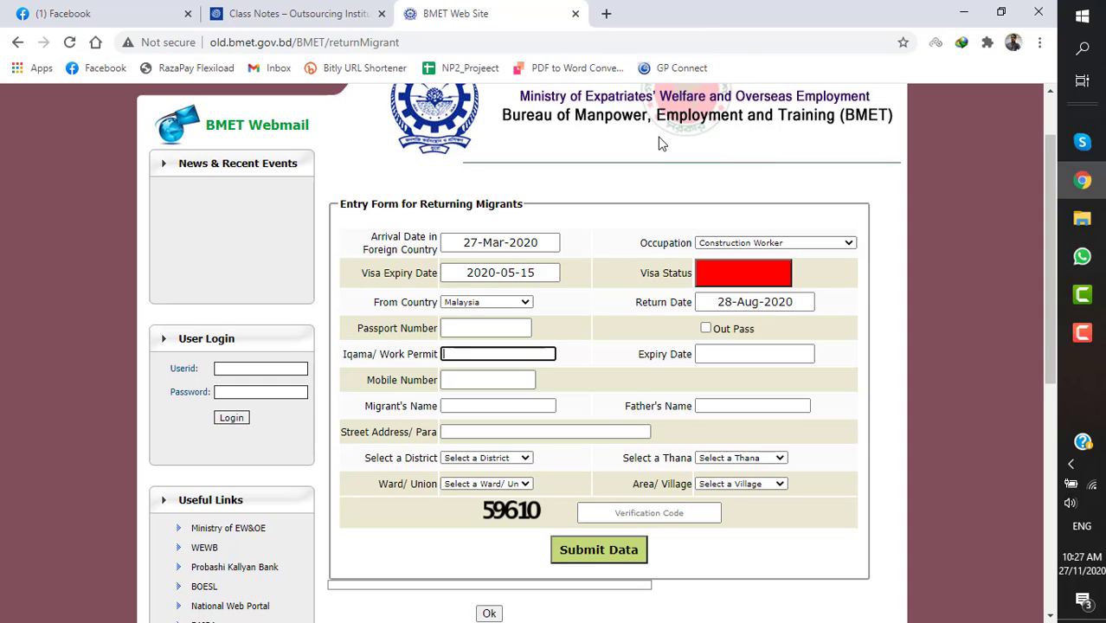
click(506, 330)
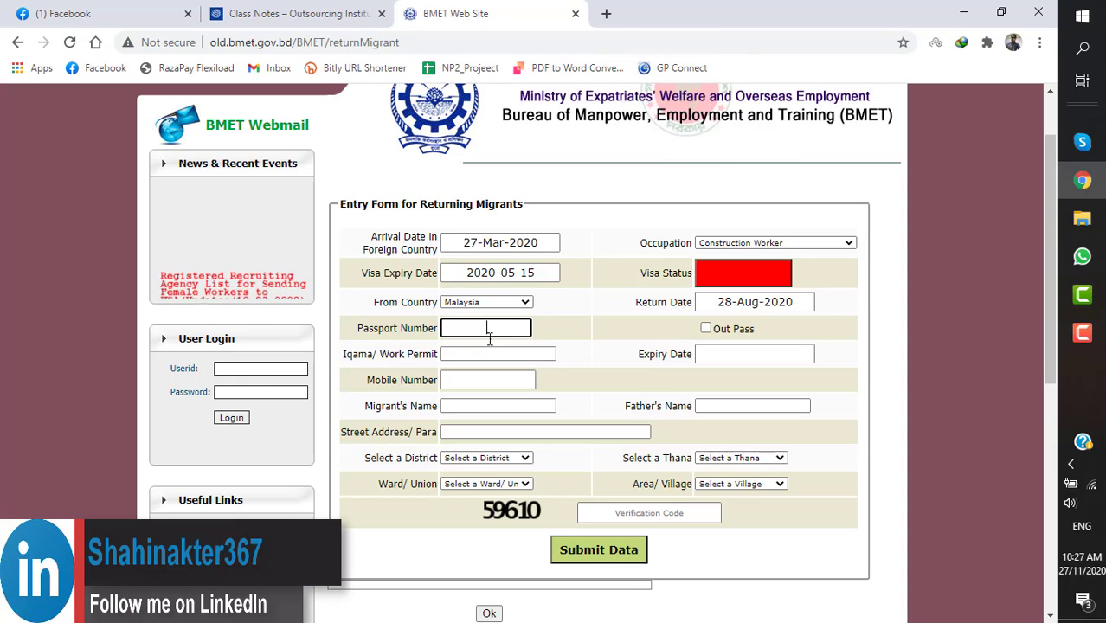
click(482, 353)
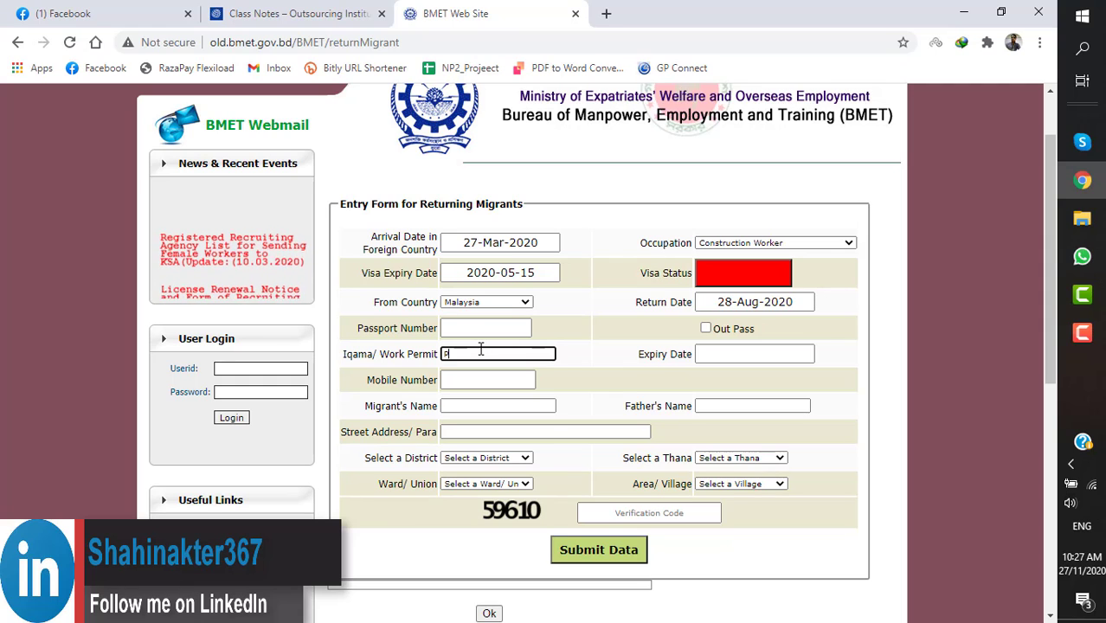
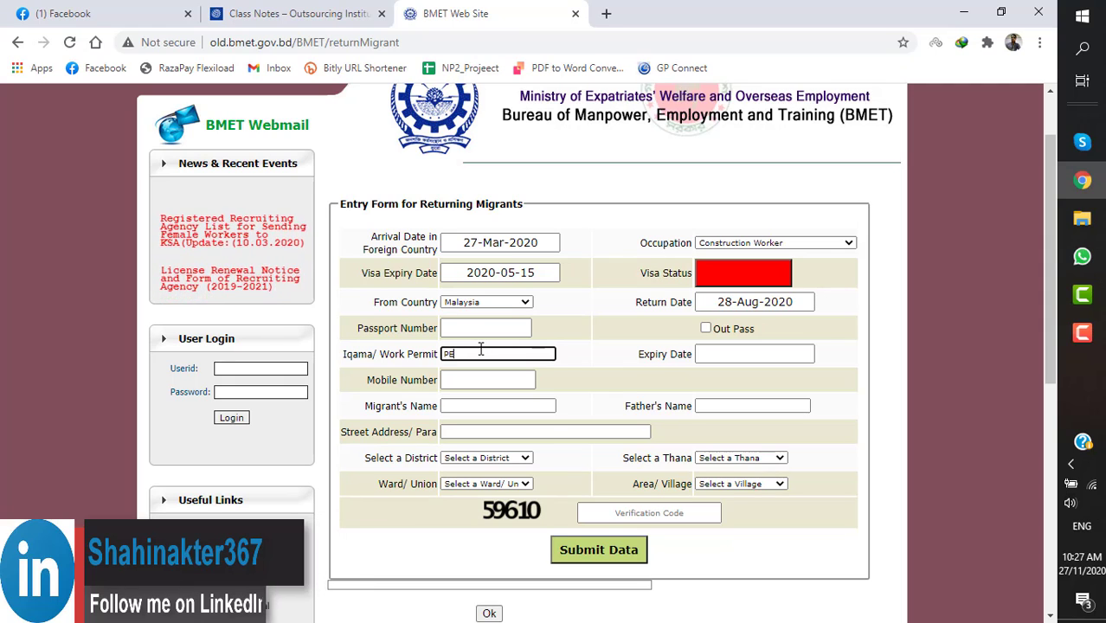
click(717, 354)
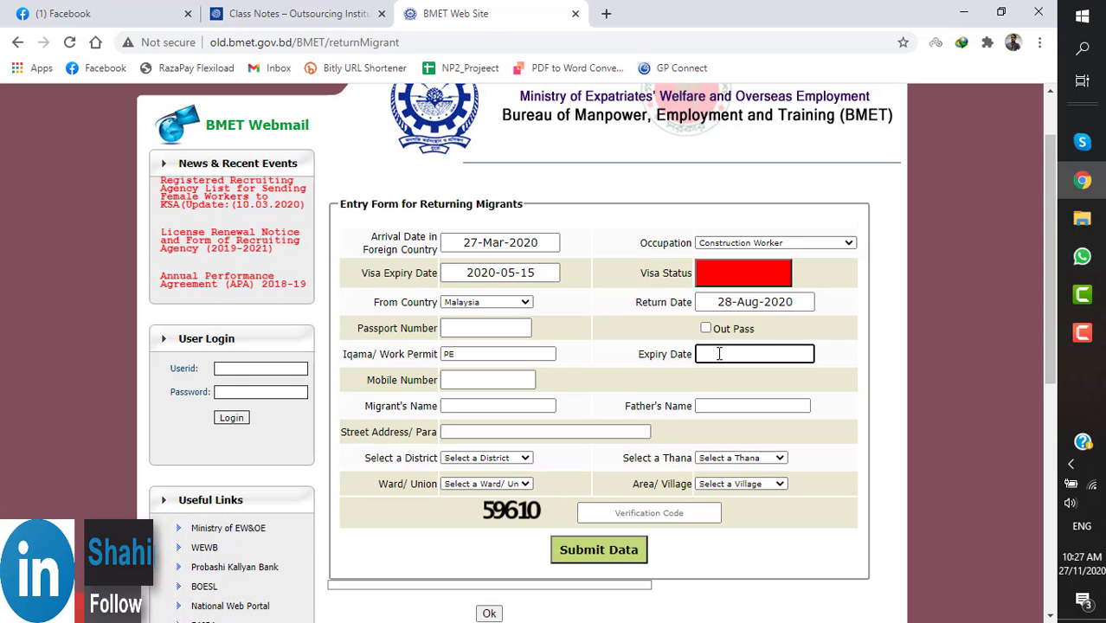
text(15)
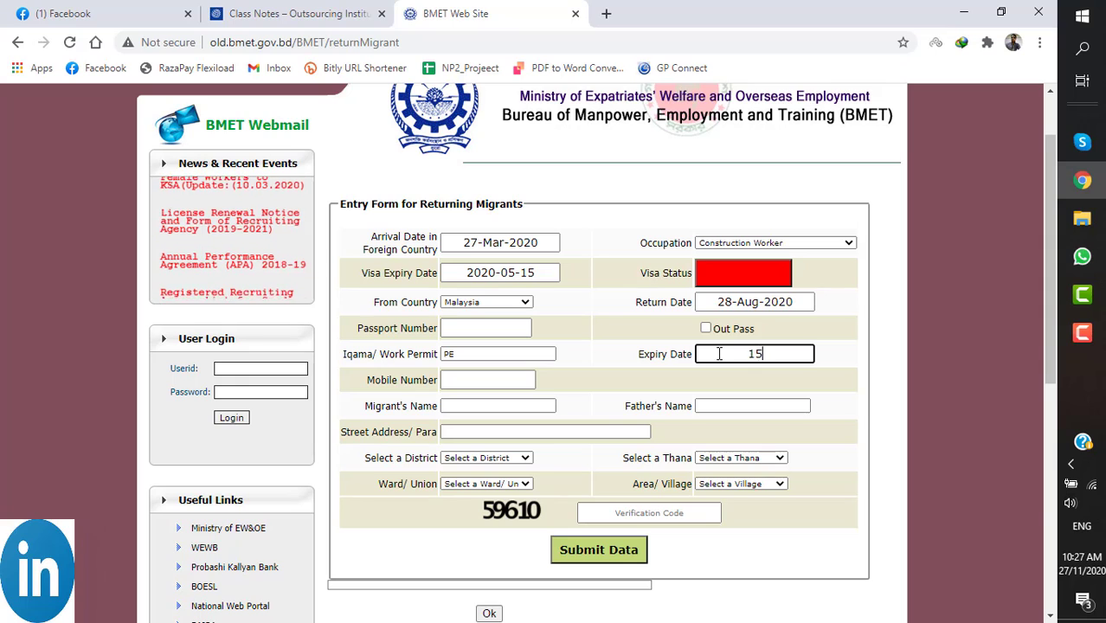
text(-)
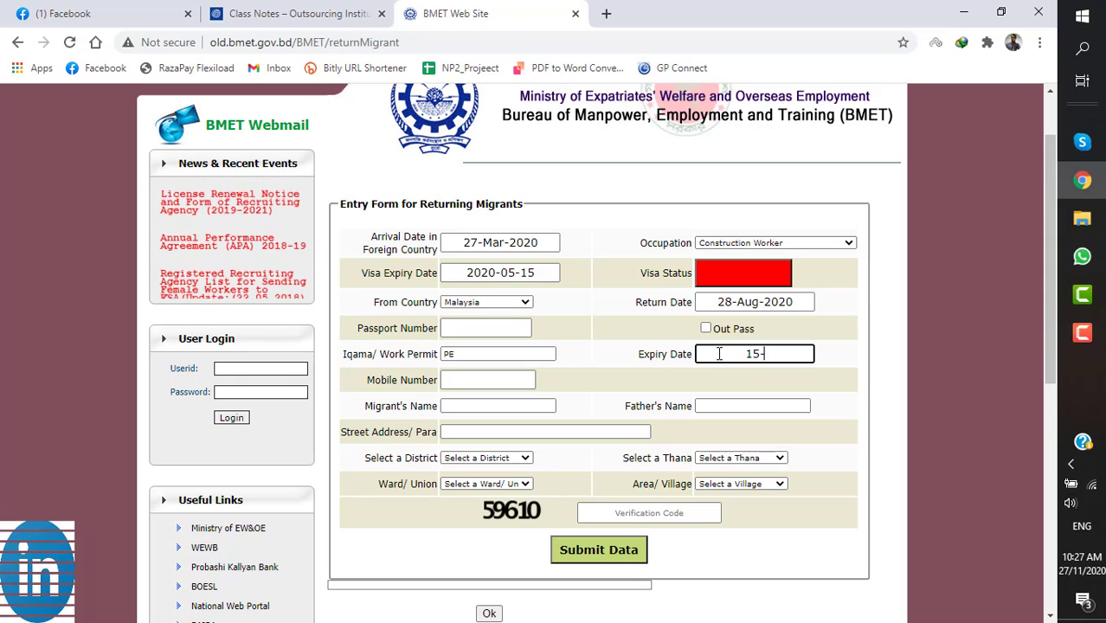
text(M)
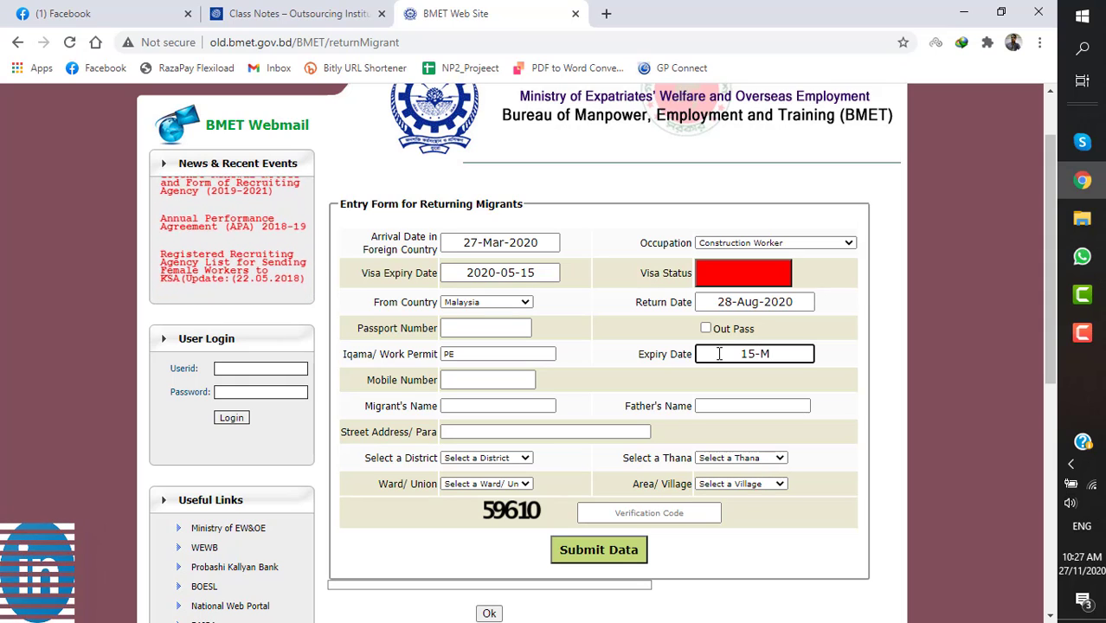
text(ar)
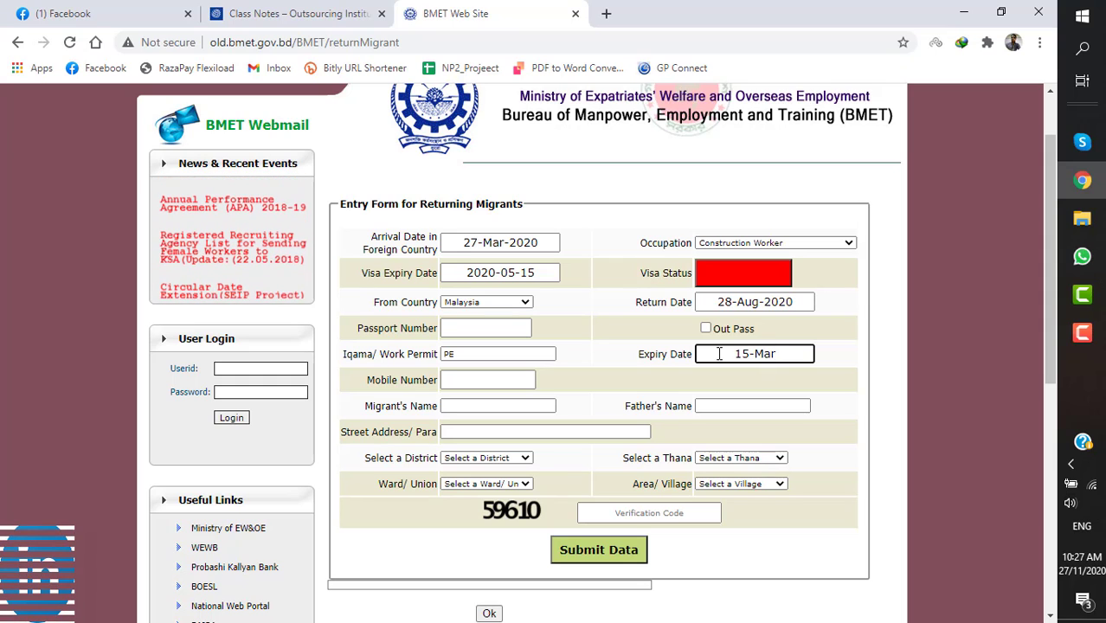
text(-202)
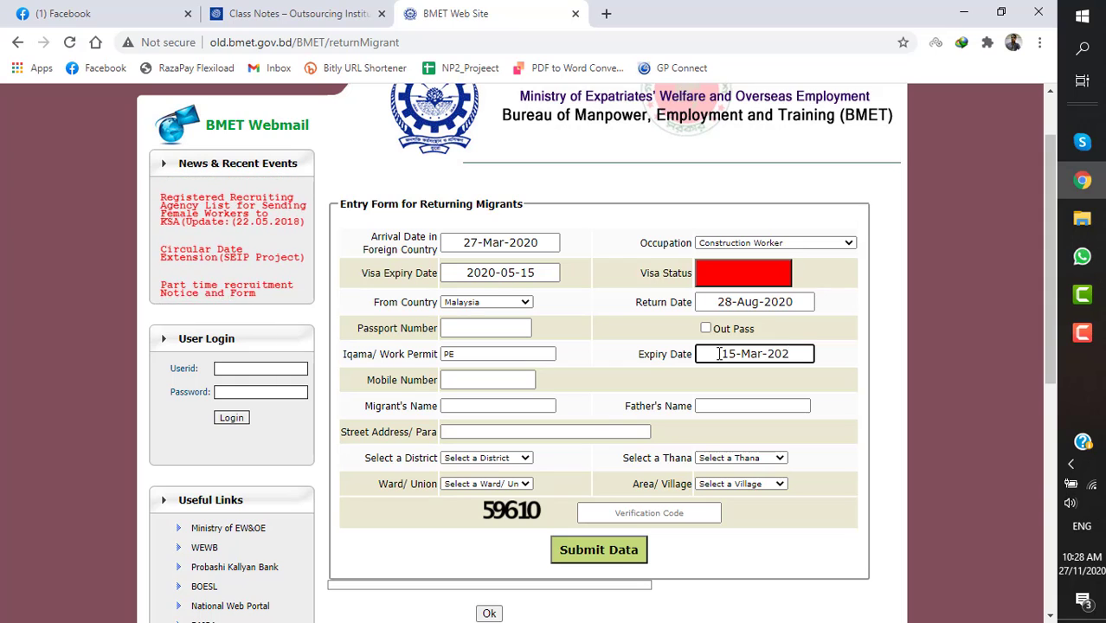
text(0)
click(532, 382)
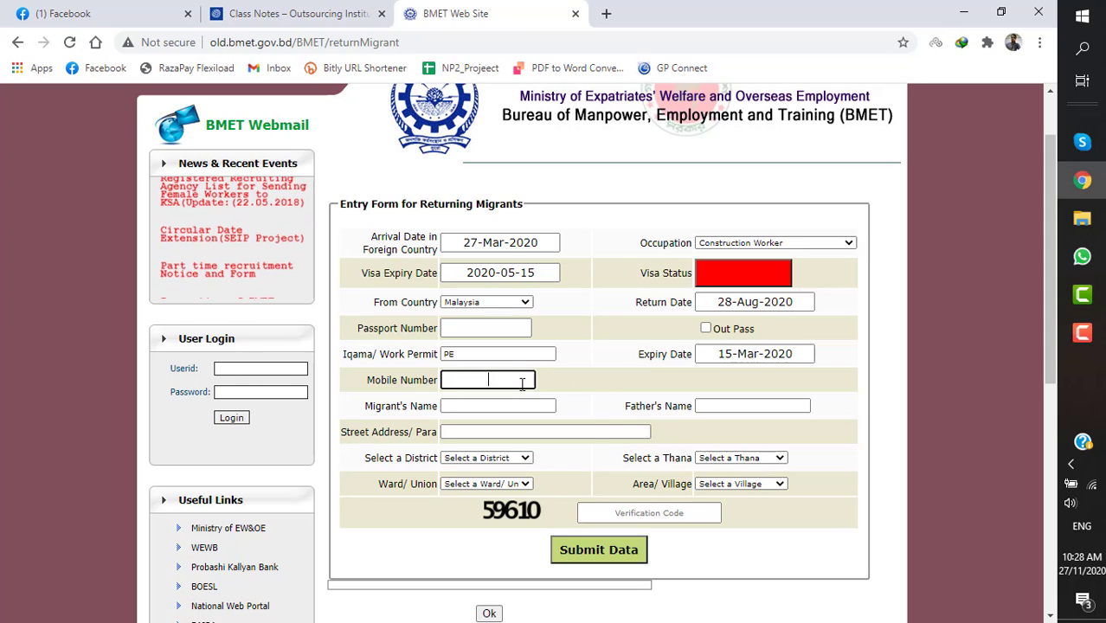
click(571, 383)
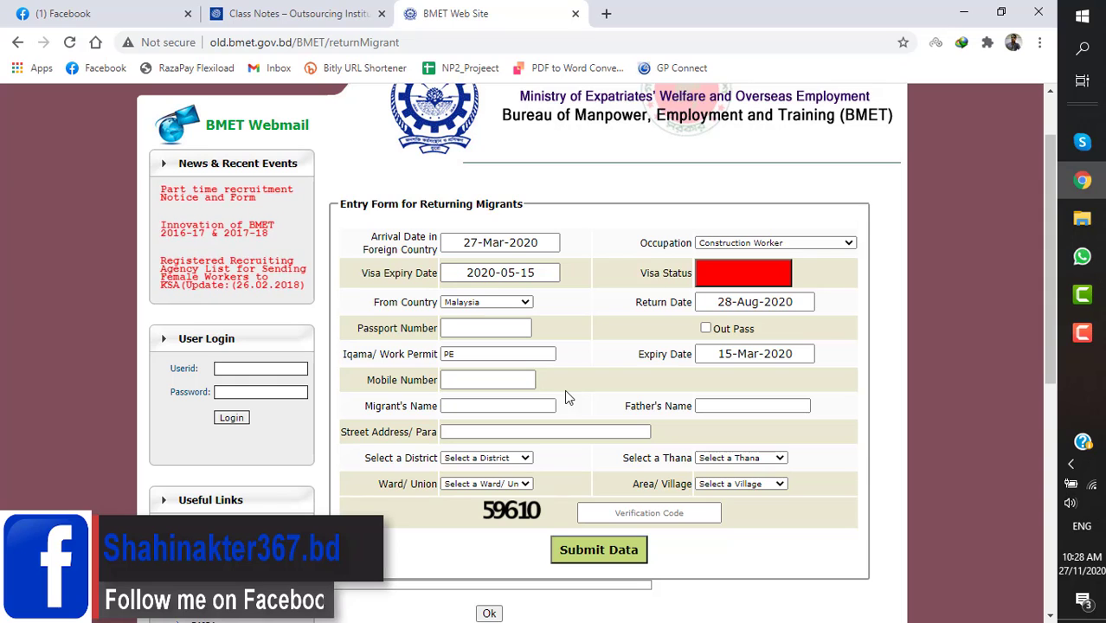
scroll(572, 389, down, 1)
scroll(573, 389, down, 1)
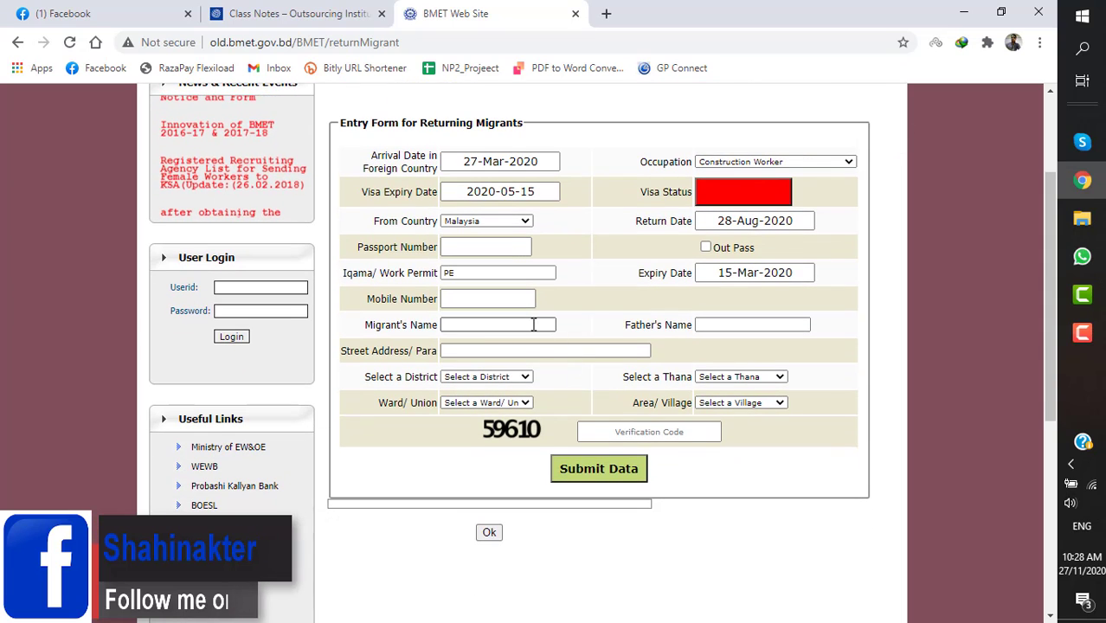
click(536, 325)
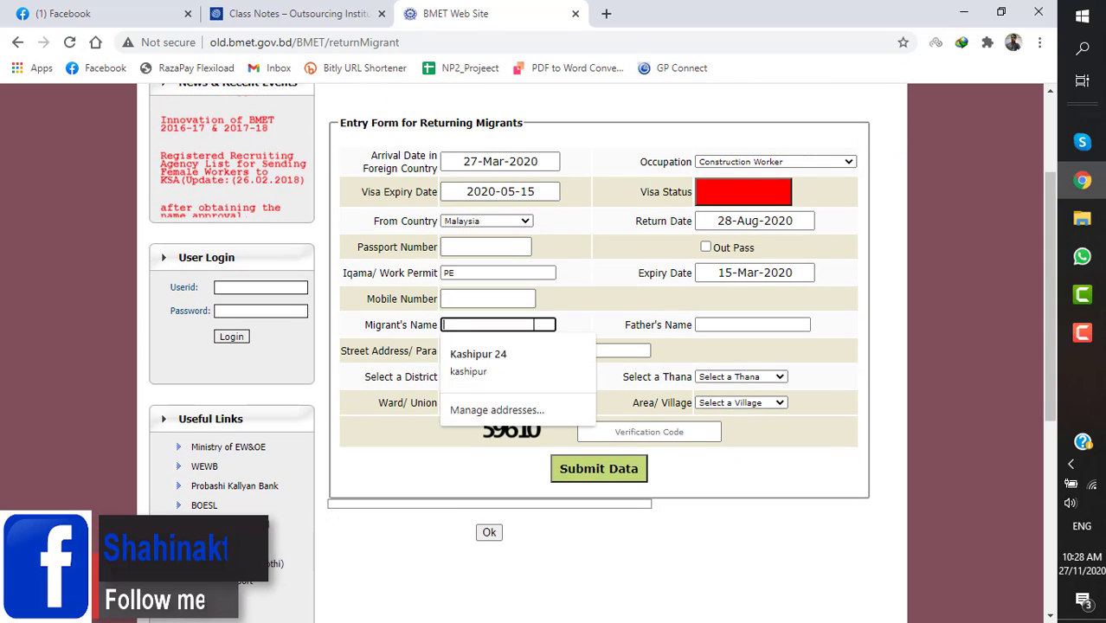
click(586, 313)
click(702, 324)
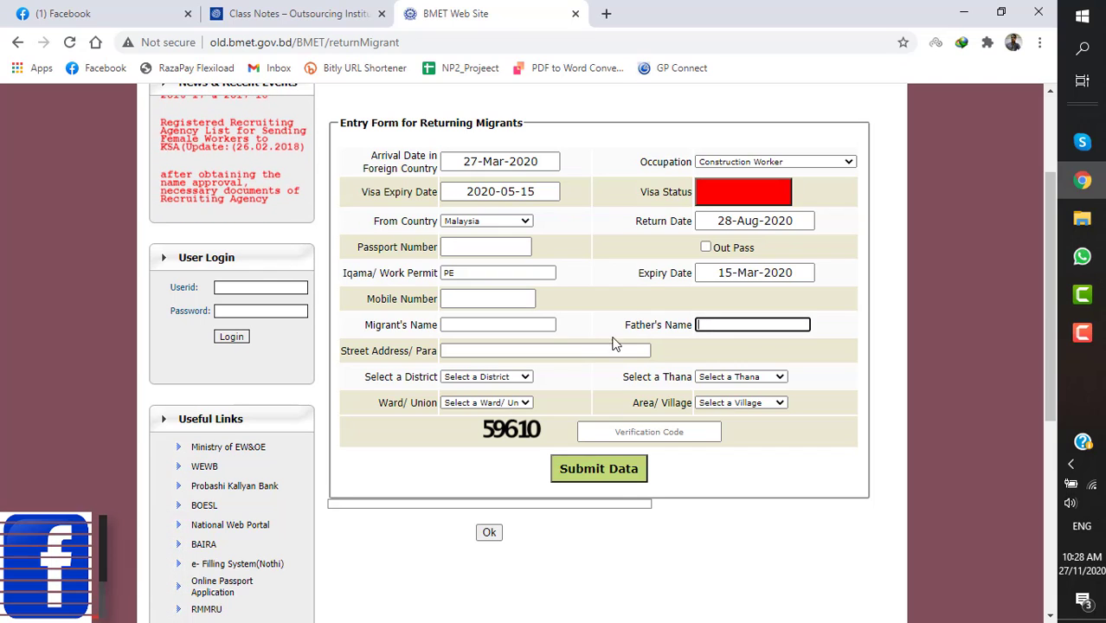
click(563, 349)
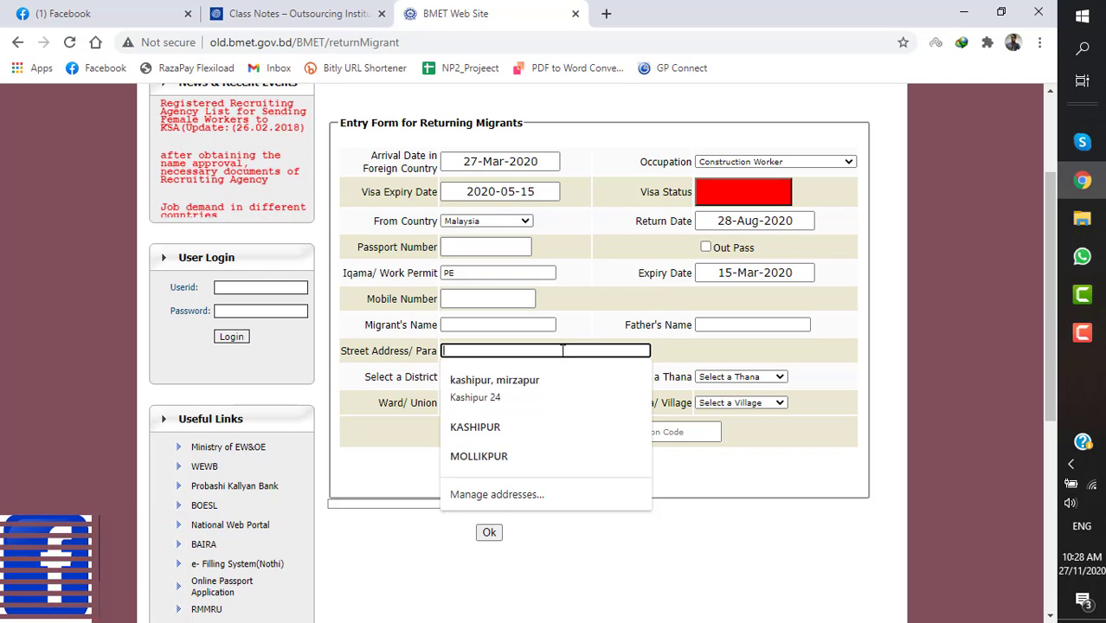
click(594, 309)
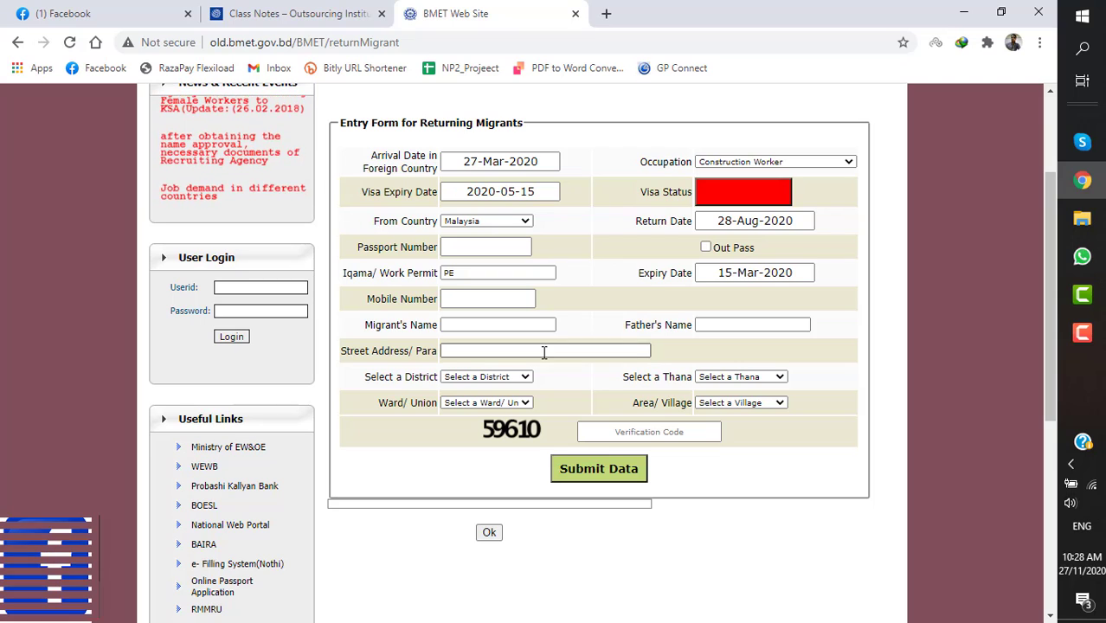
click(544, 350)
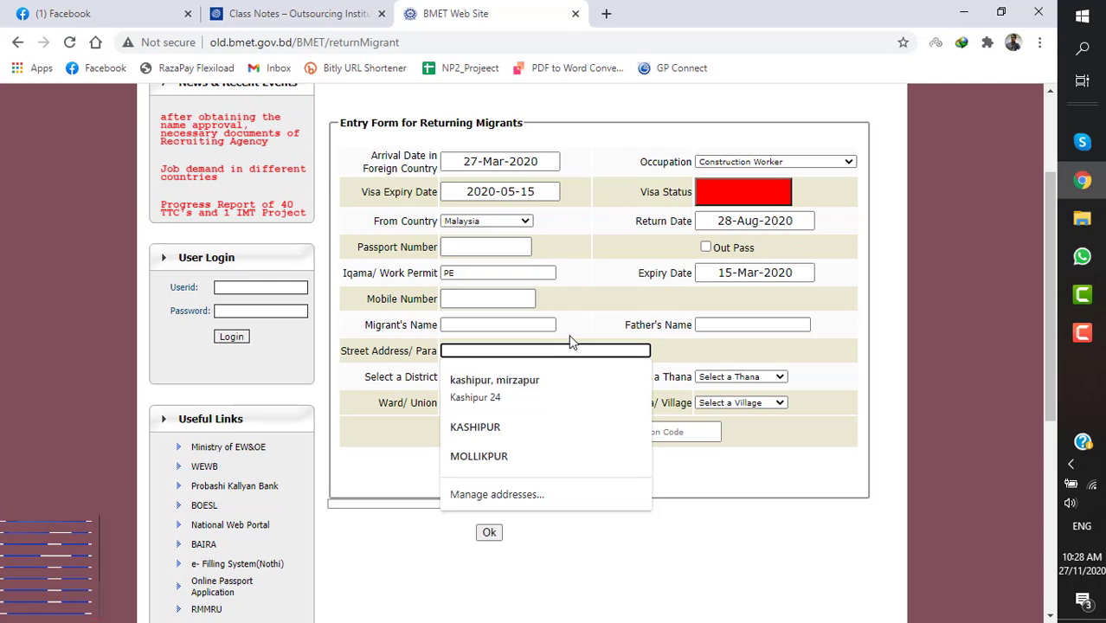
click(600, 294)
- Select district JASHORE and thana Kotwali
click(511, 378)
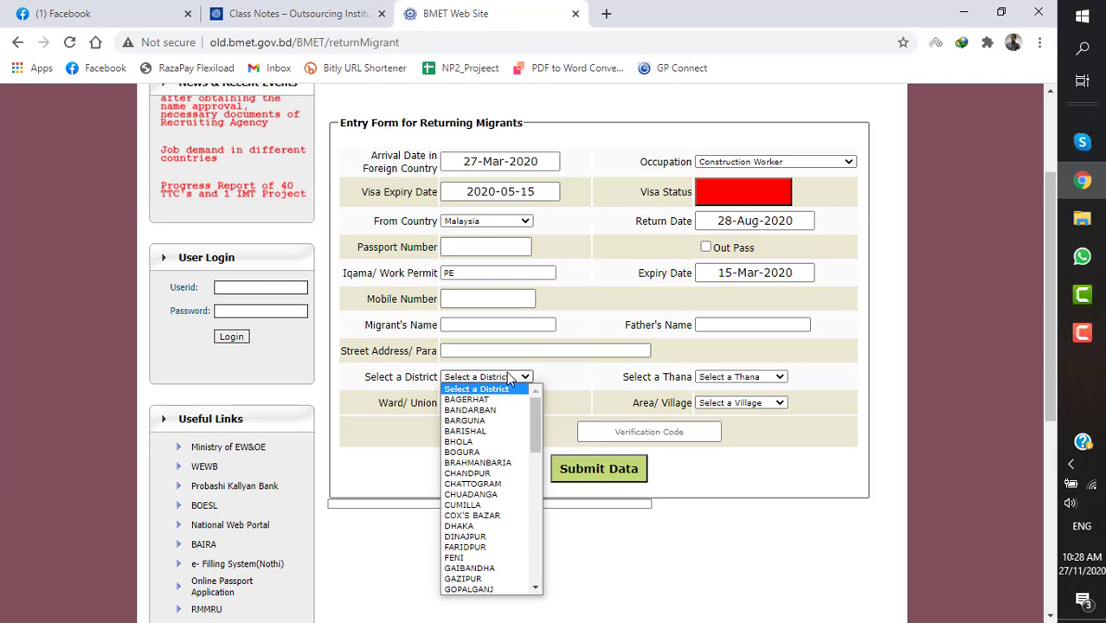
key(j)
key(Down)
key(Down)
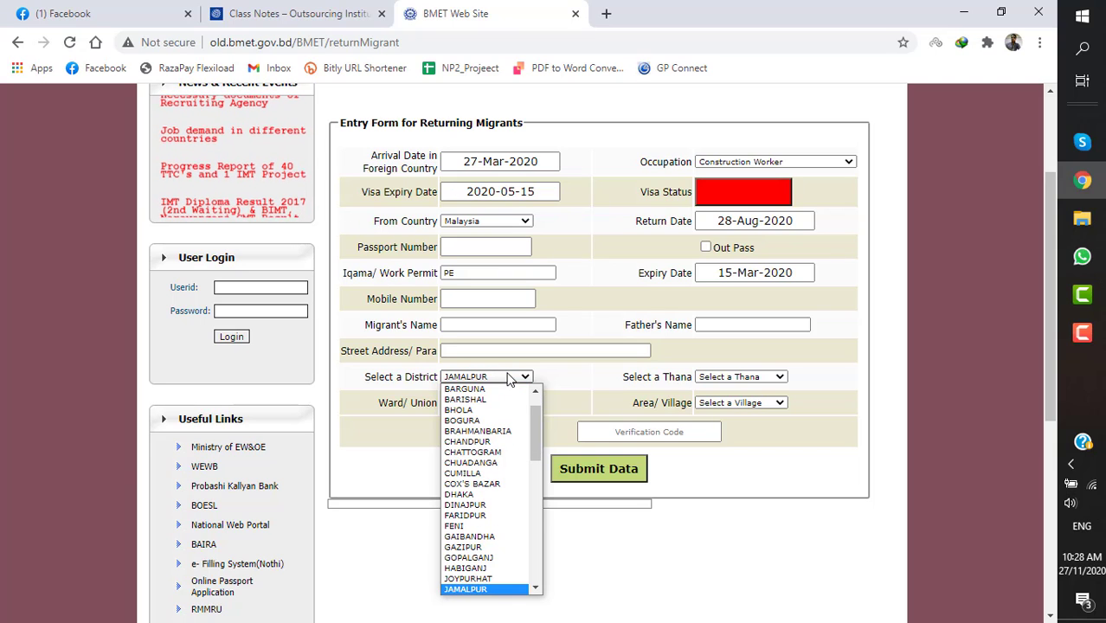
key(Return)
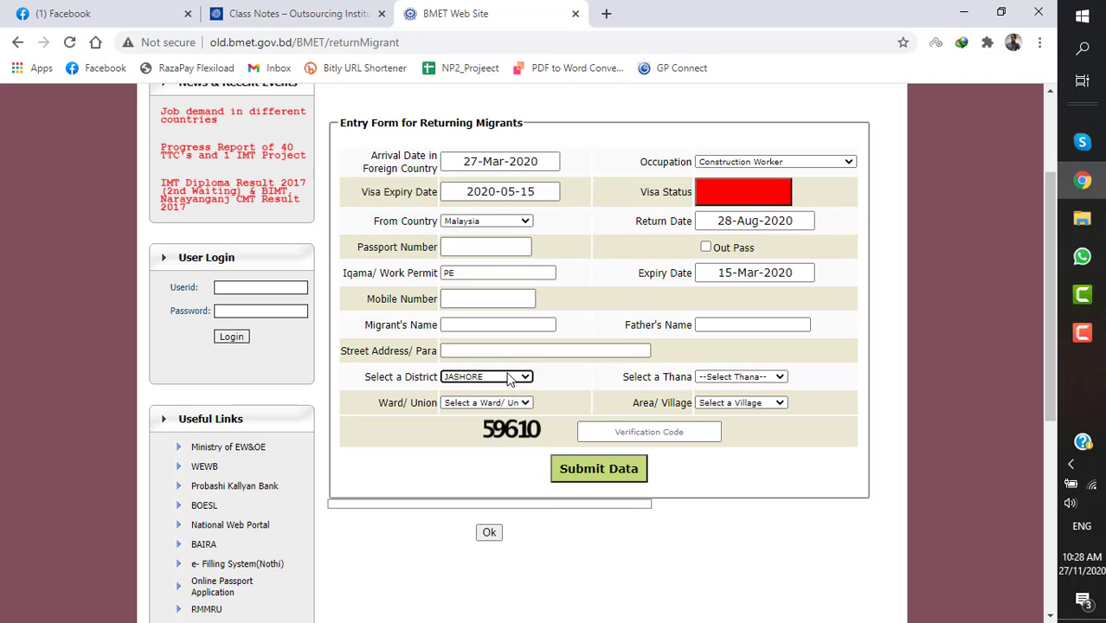
click(730, 378)
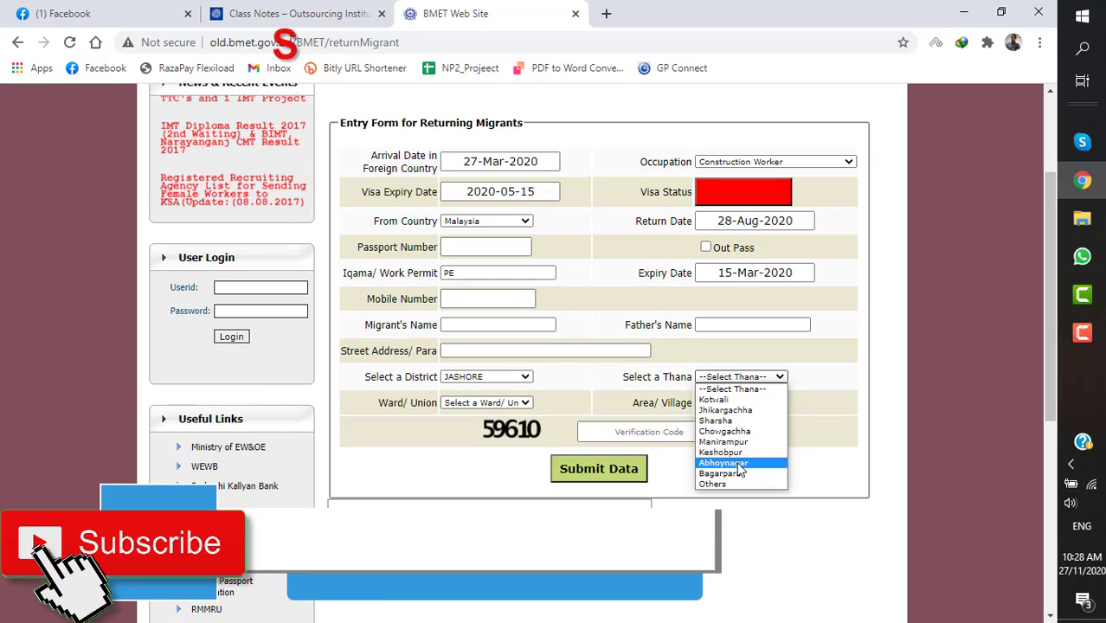
click(714, 399)
- Select ward/union Churaman kati and village Hatiantola
click(520, 404)
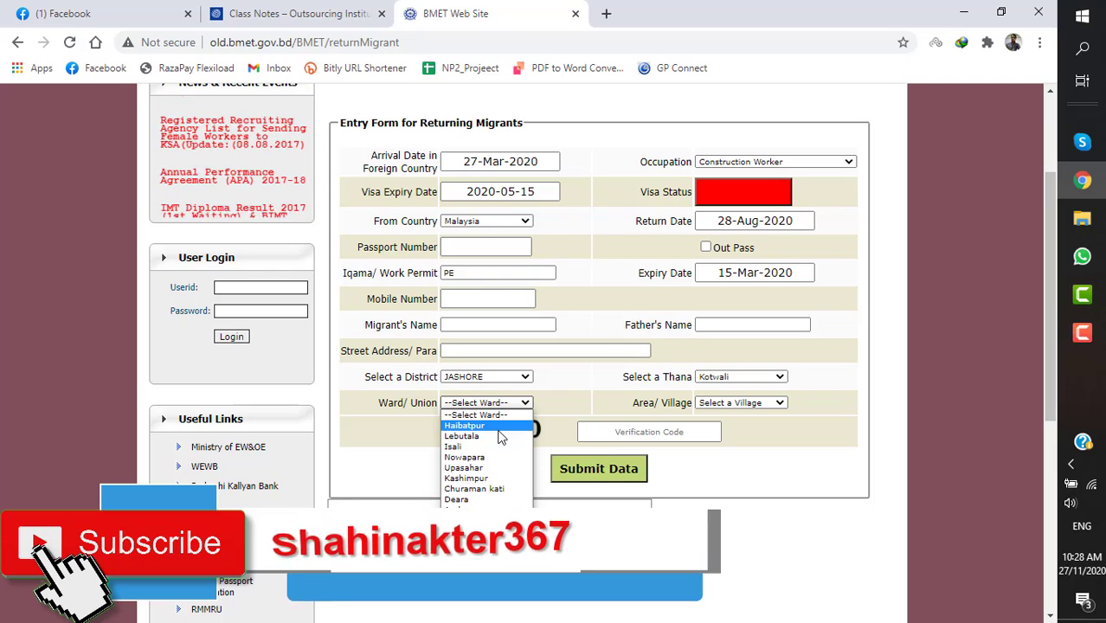
click(501, 491)
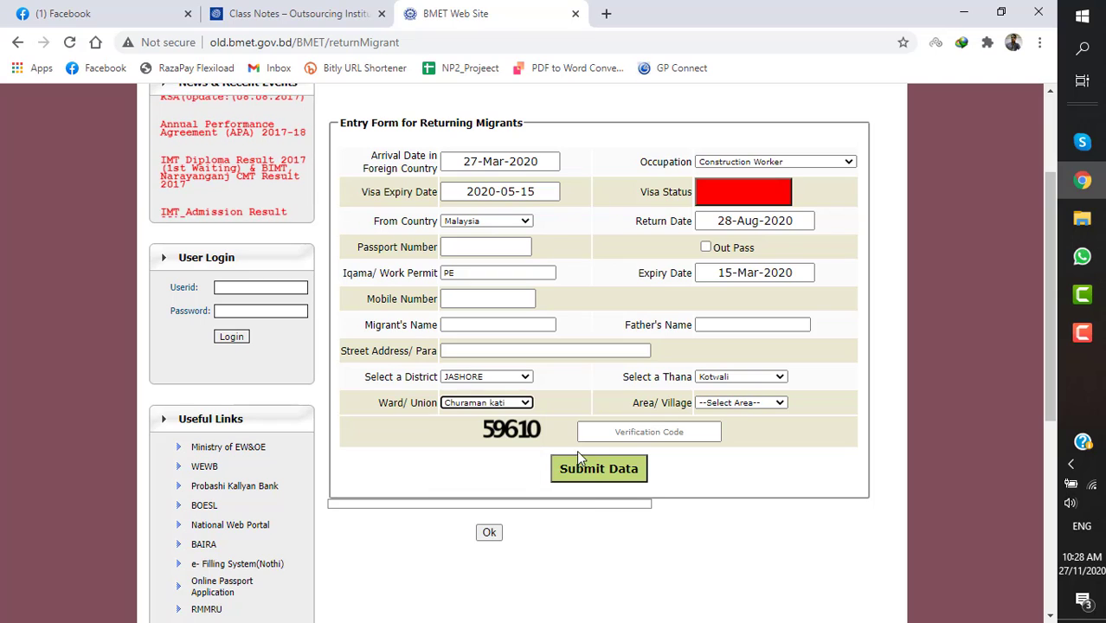
click(718, 407)
click(727, 426)
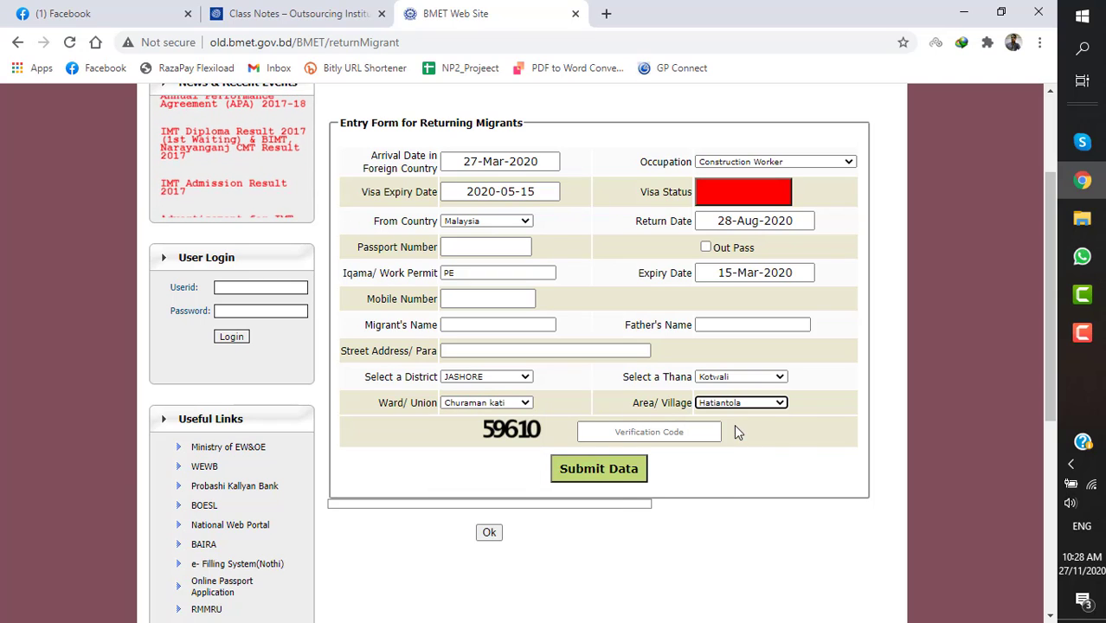
click(717, 432)
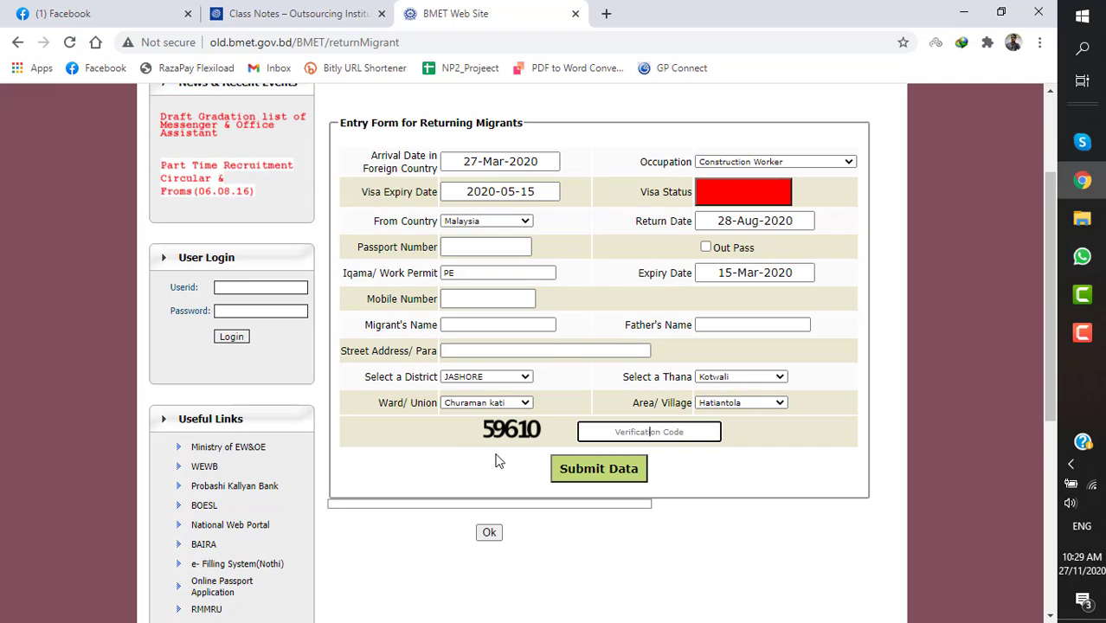
scroll(524, 443, up, 2)
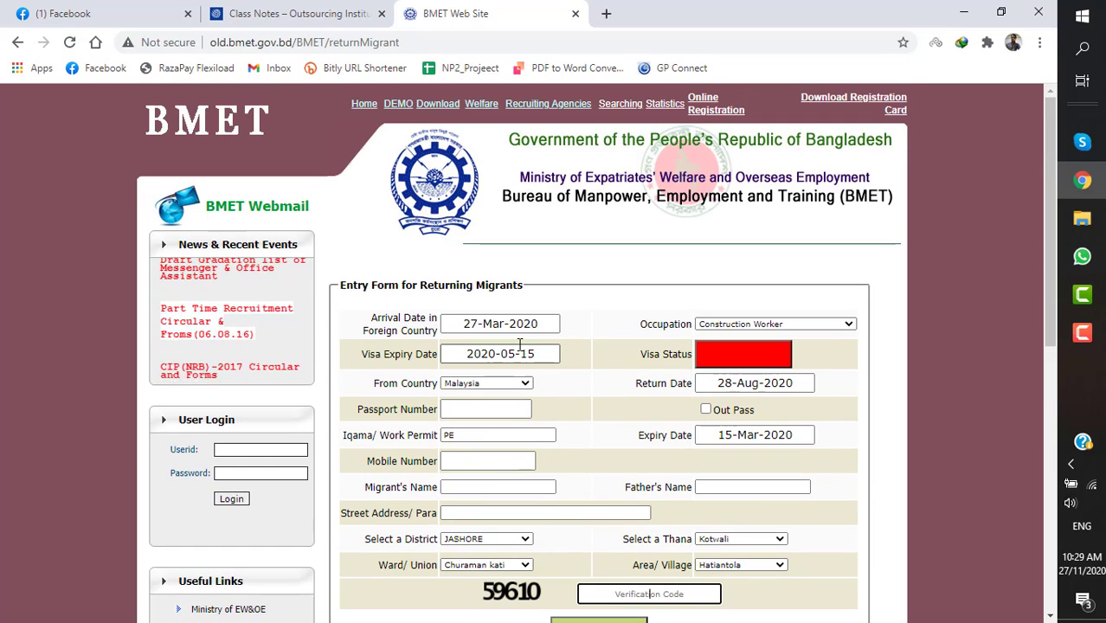
scroll(520, 345, down, 2)
scroll(521, 338, up, 2)
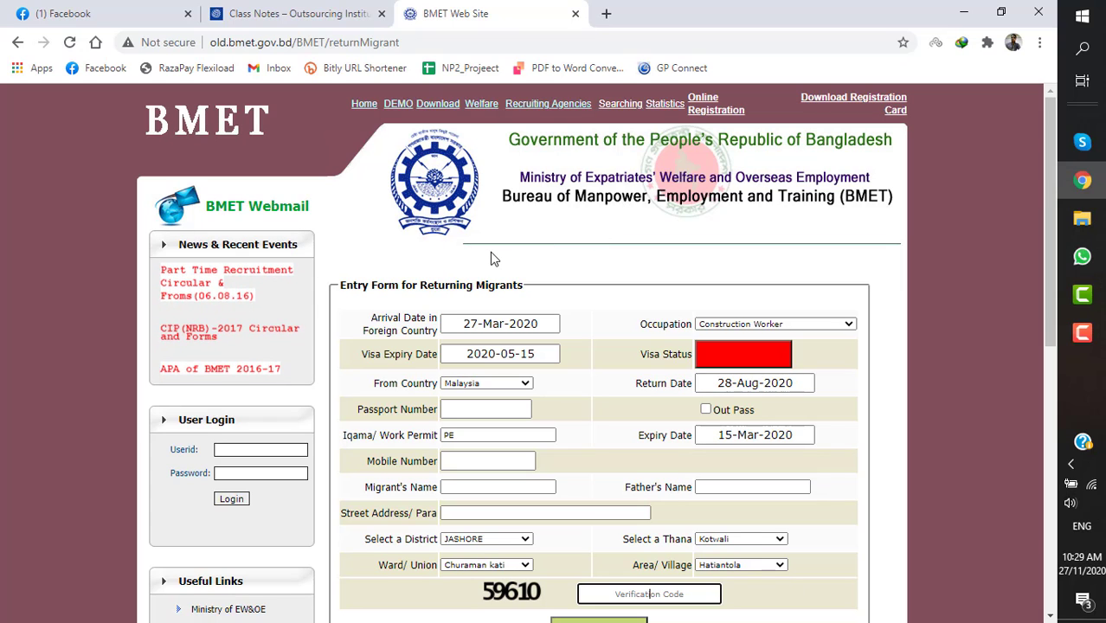
scroll(490, 253, down, 2)
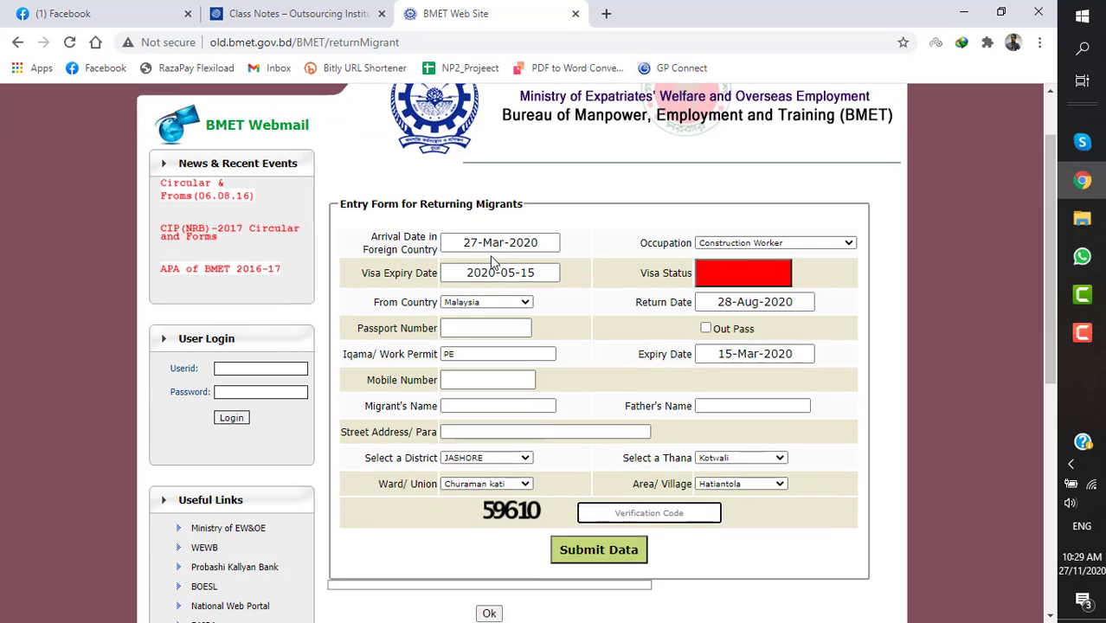